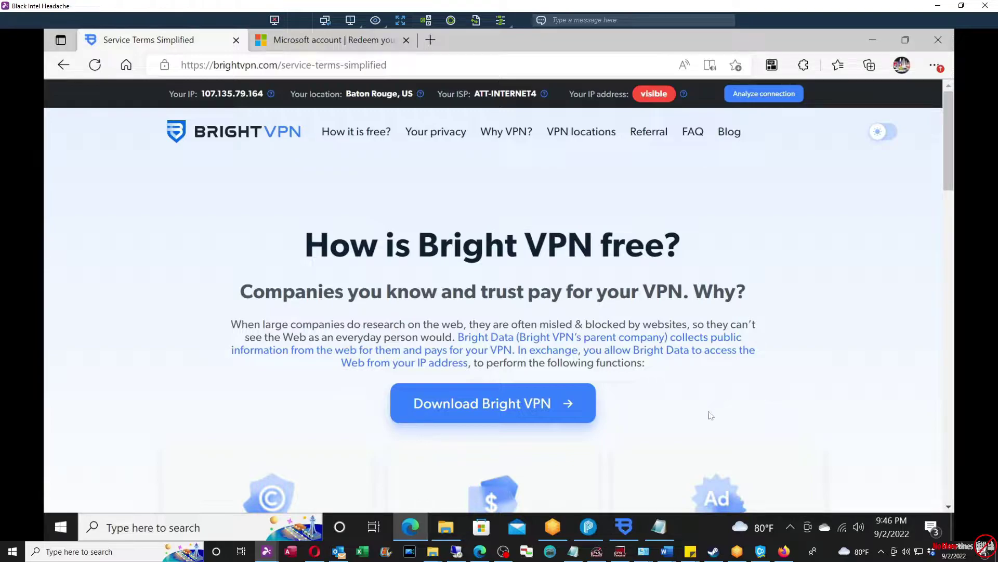
# Bring up the Notepad list of redeem links for Turkey, UK, Brazil, Europe, Mexico, US and Argentina
pyautogui.click(661, 530)
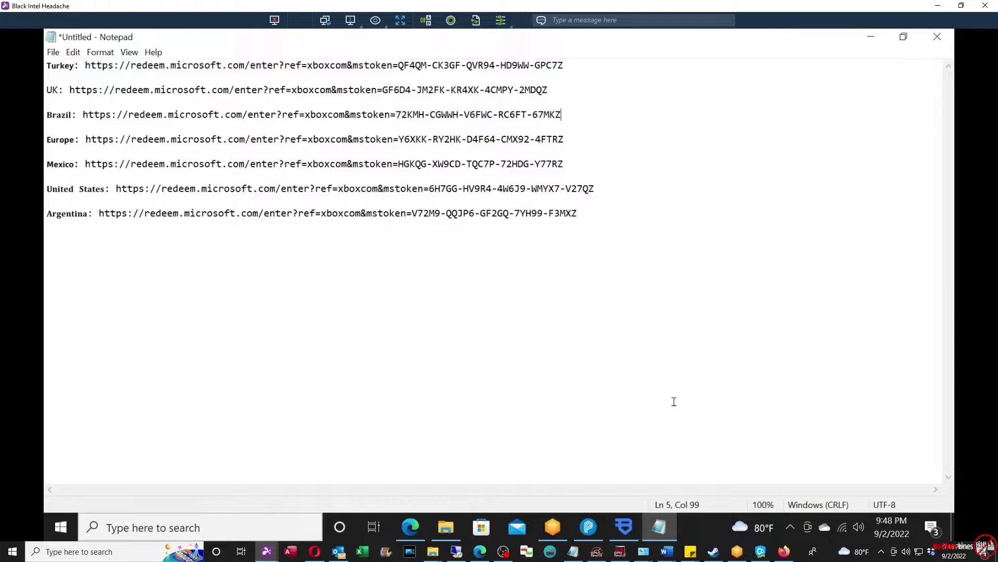
# Minimize Notepad to reveal Bright VPN's 'How is Bright VPN free?' page in Edge
pyautogui.click(667, 529)
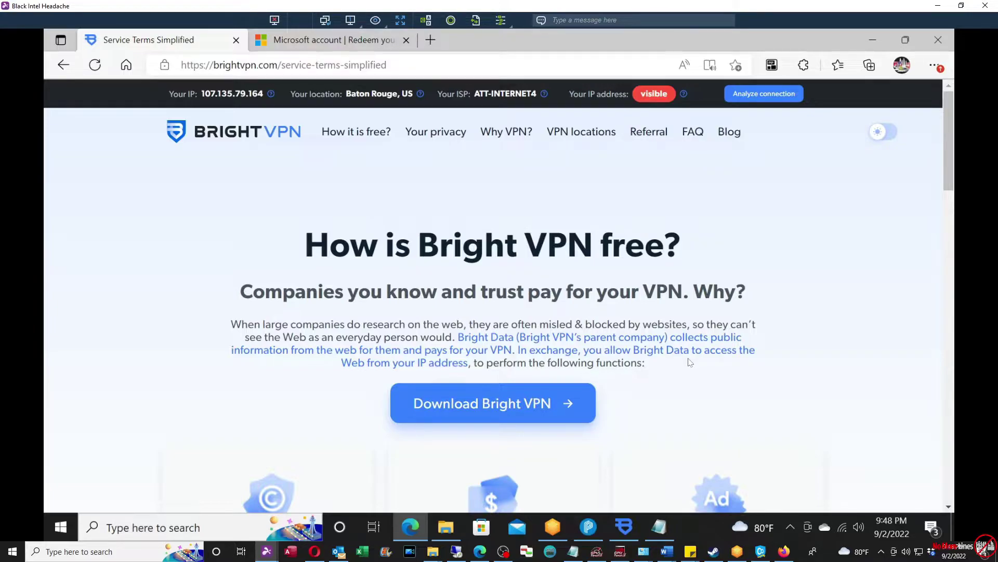
pyautogui.press('End')
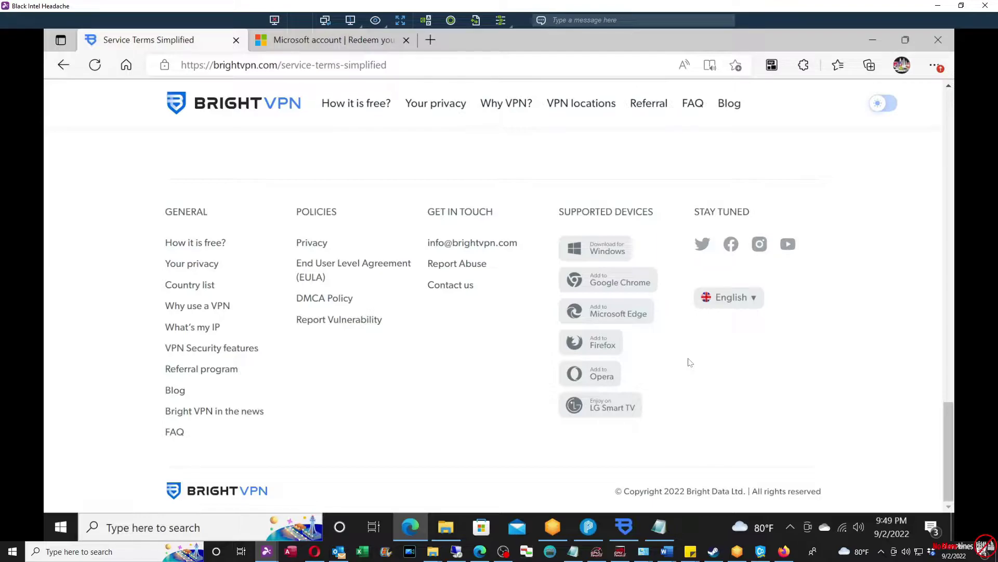
pyautogui.scroll(20, 690, 362)
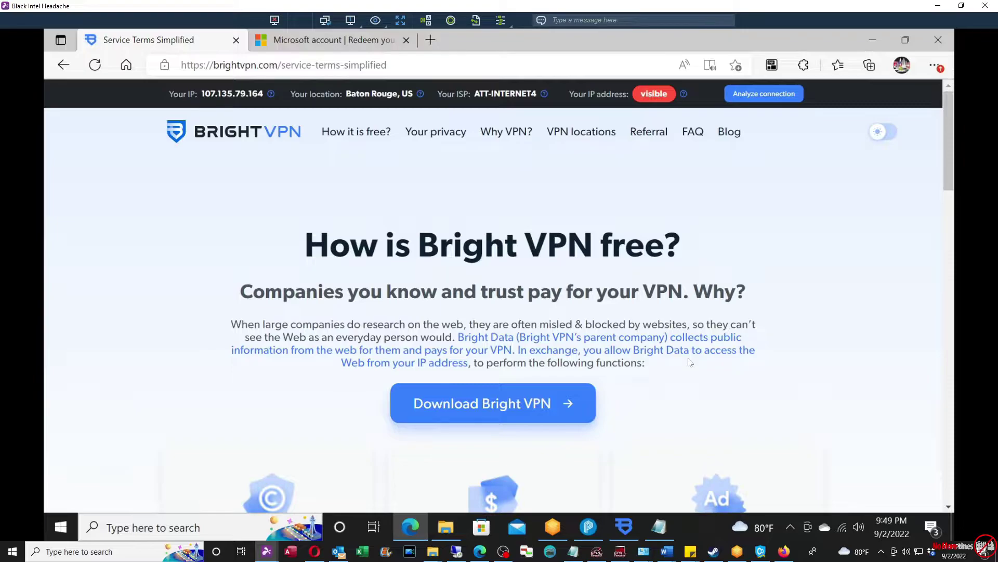
pyautogui.click(624, 526)
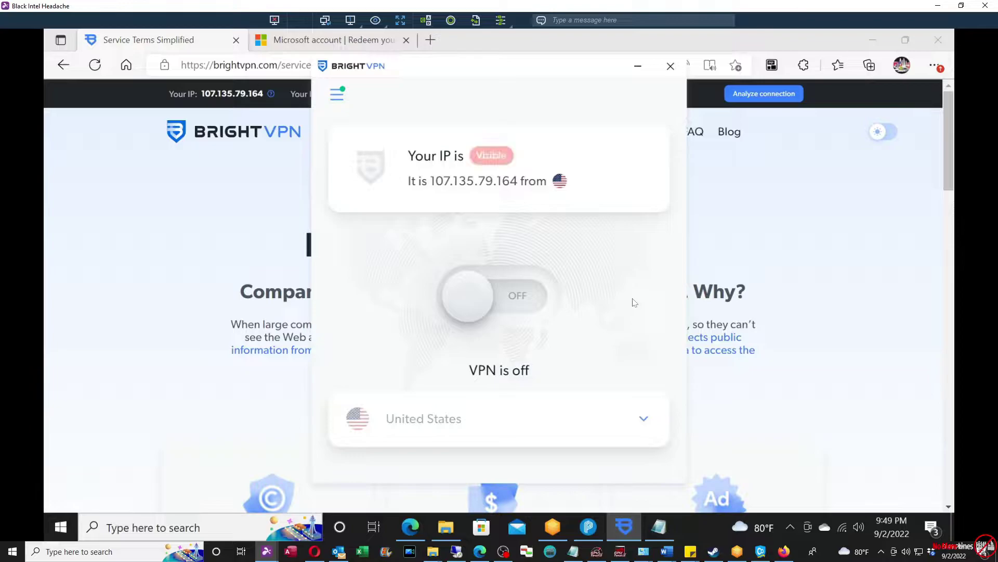
pyautogui.click(335, 94)
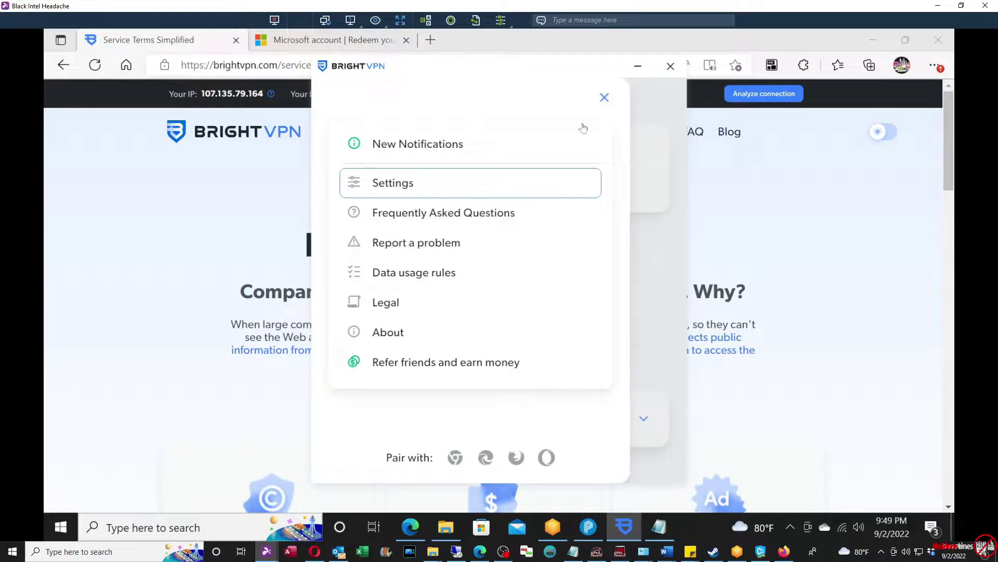
pyautogui.click(603, 100)
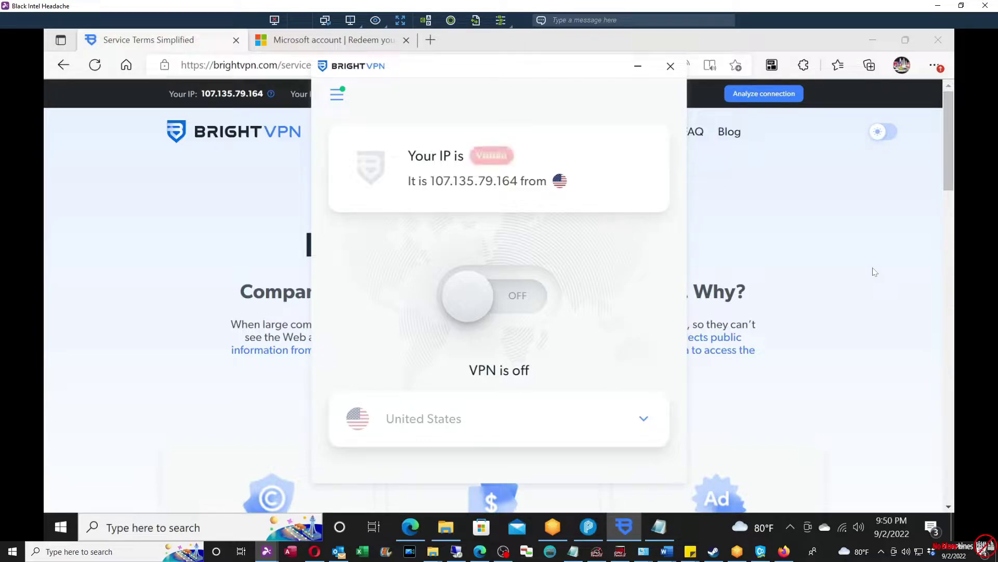
pyautogui.hotkey('alt', 'Tab')
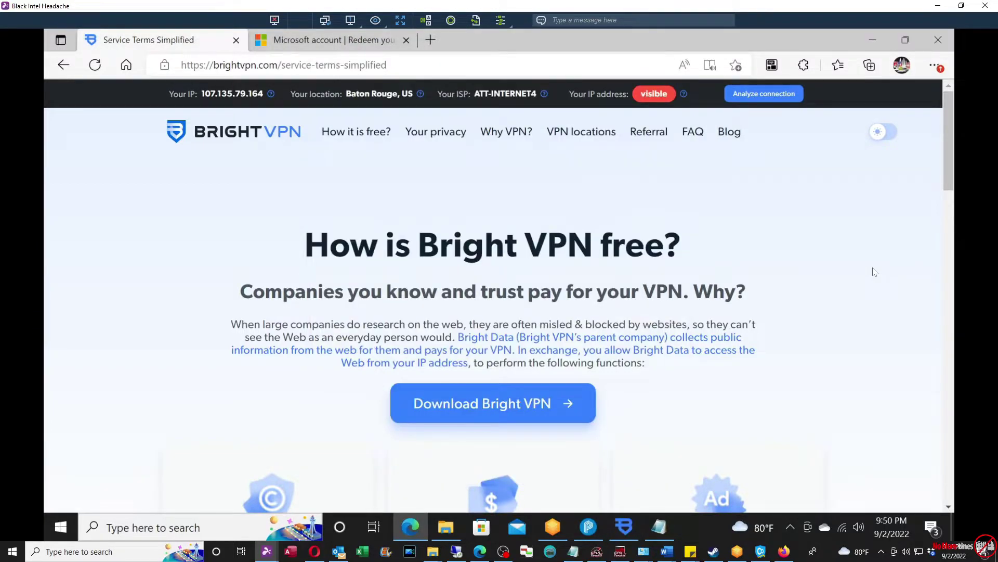
# Copy the complete Turkey redeem URL from the Notepad list, then hide Notepad again
pyautogui.click(659, 529)
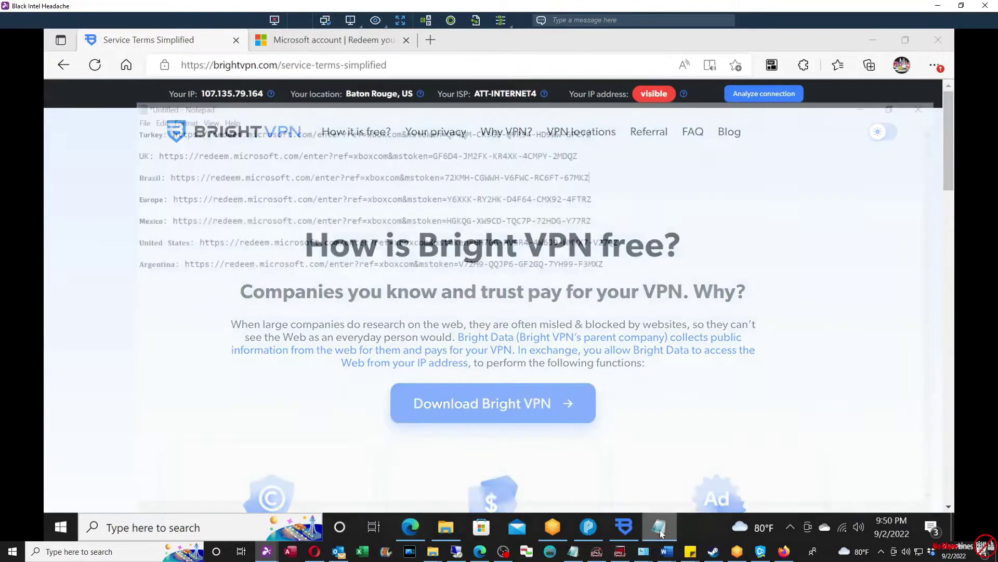
pyautogui.click(229, 76)
pyautogui.moveTo(229, 77); pyautogui.dragTo(91, 65)
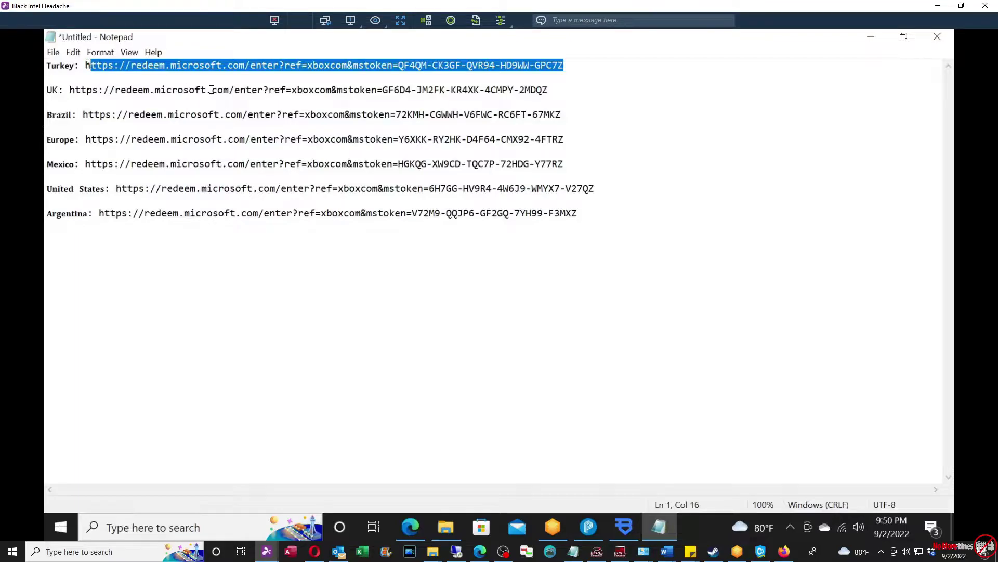
pyautogui.hotkey('shift', 'Left')
pyautogui.hotkey('ctrl', 'c')
pyautogui.click(667, 522)
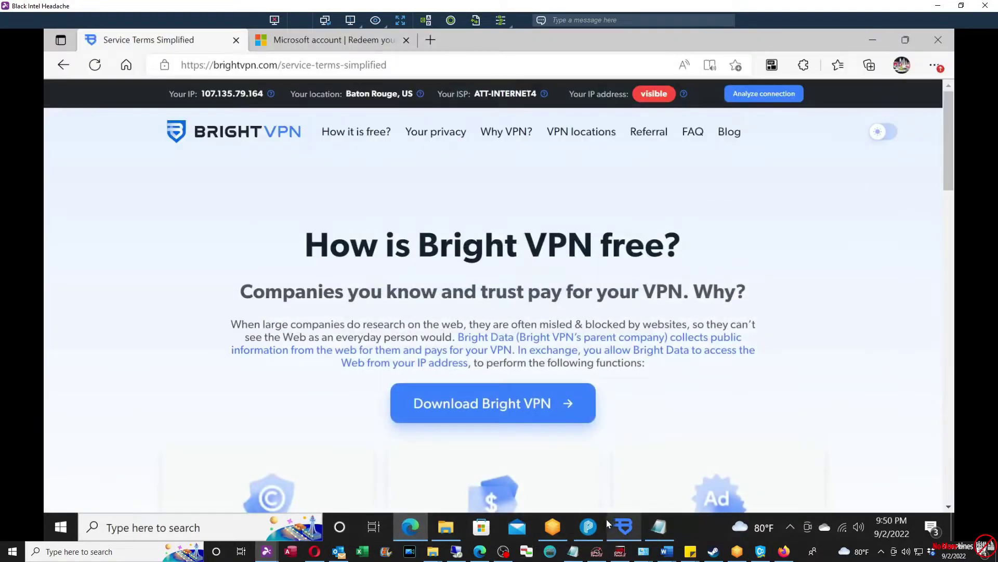
# With the VPN still off, confirm the redeem page rejects the Turkey code as GeoRestricted
pyautogui.click(626, 529)
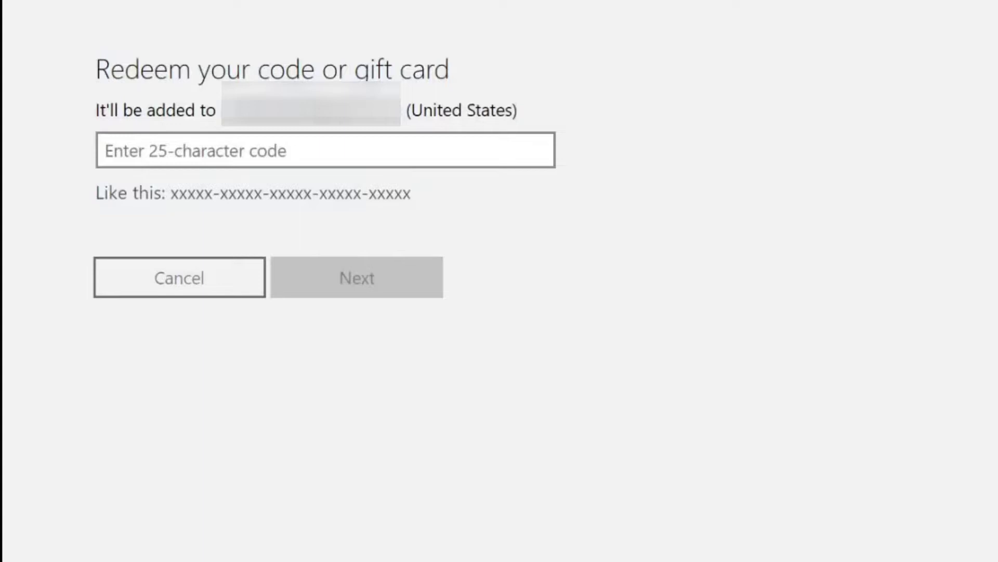
pyautogui.hotkey('ctrl', 'l')
pyautogui.press('Escape')
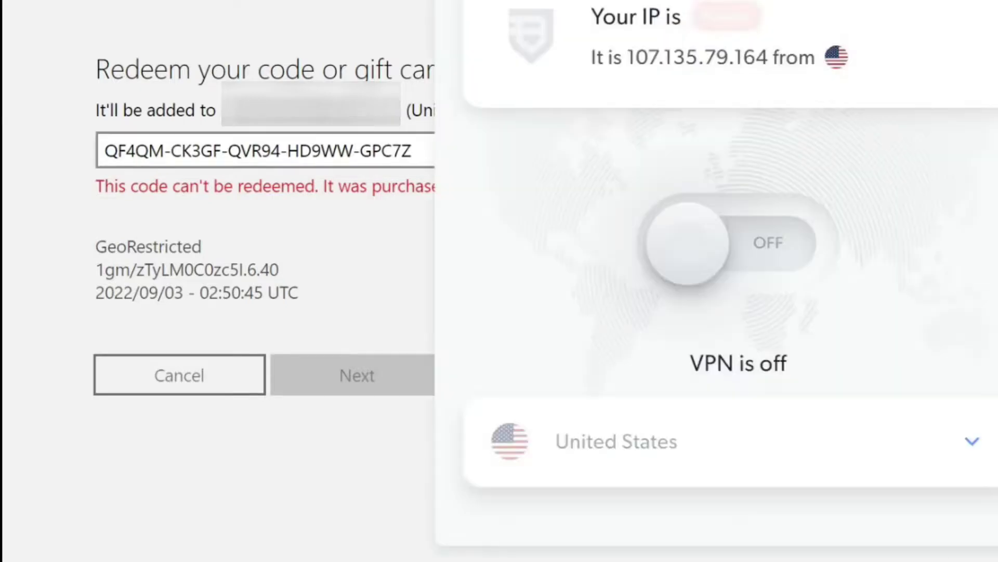
# Connect Bright VPN through a Turkey server, hiding the IP as 5.188.36.32
pyautogui.click(974, 442)
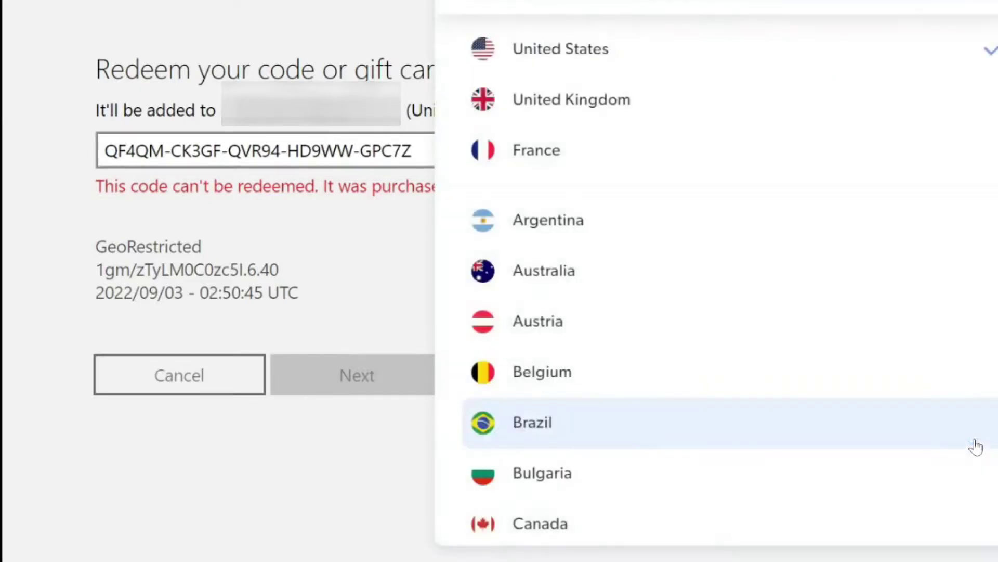
pyautogui.scroll(-15, 884, 346)
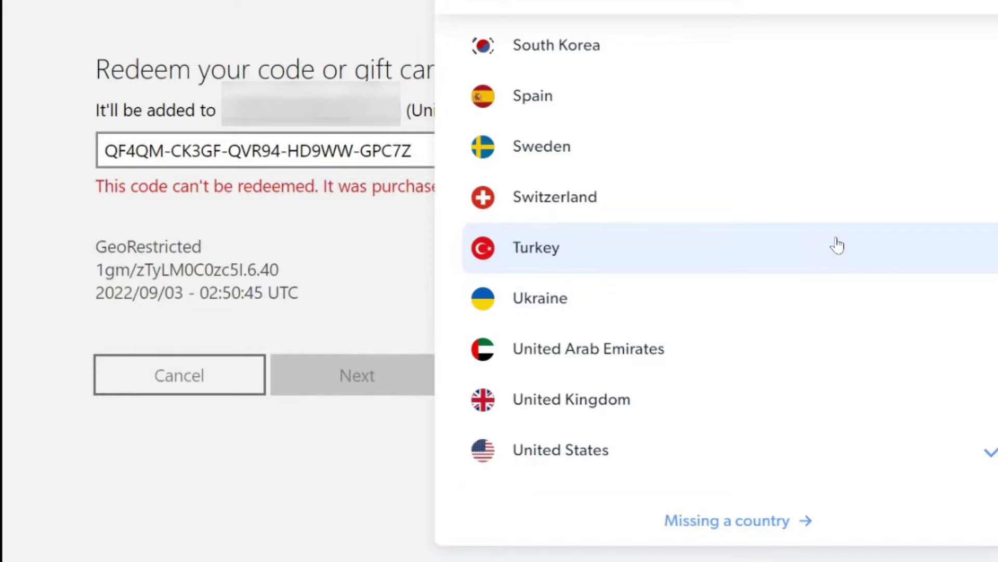
pyautogui.click(837, 246)
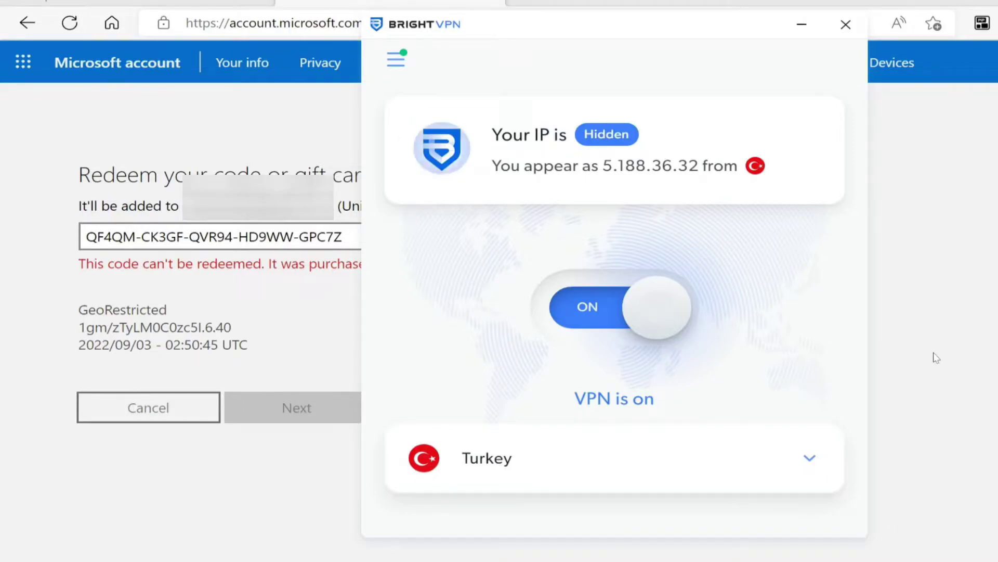
# Load the Turkey redeem link in Edge over the Turkish VPN, now reported as already redeemed
pyautogui.click(974, 158)
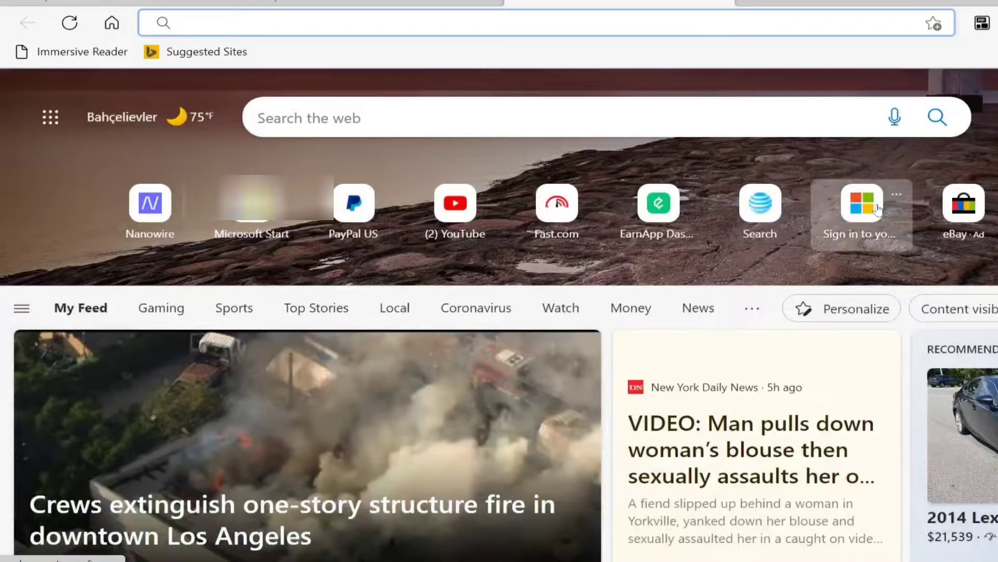
pyautogui.hotkey('ctrl', 'v')
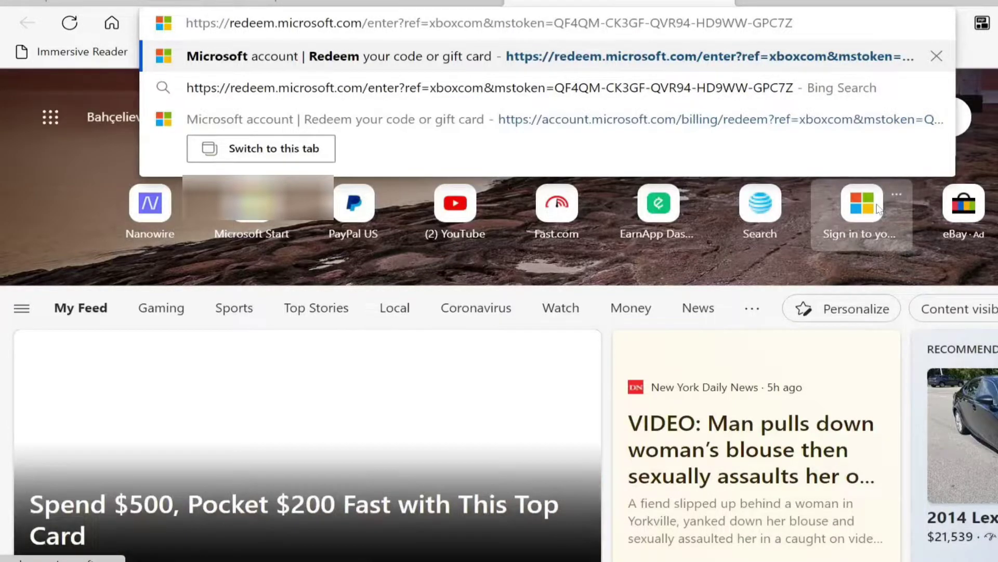
pyautogui.press('Return')
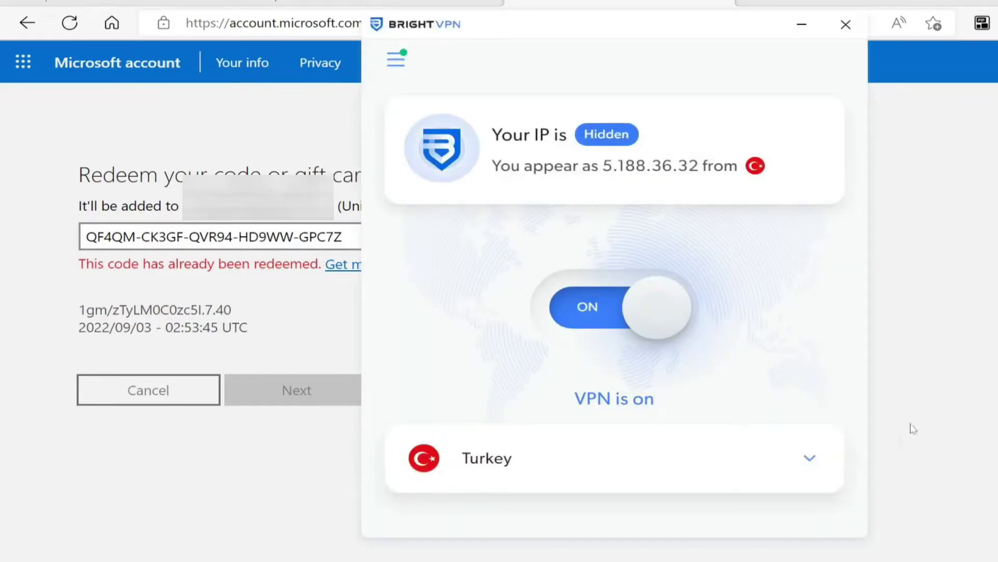
# Compare the earlier GeoRestricted tab with the newer tab showing the code already redeemed
pyautogui.click(961, 384)
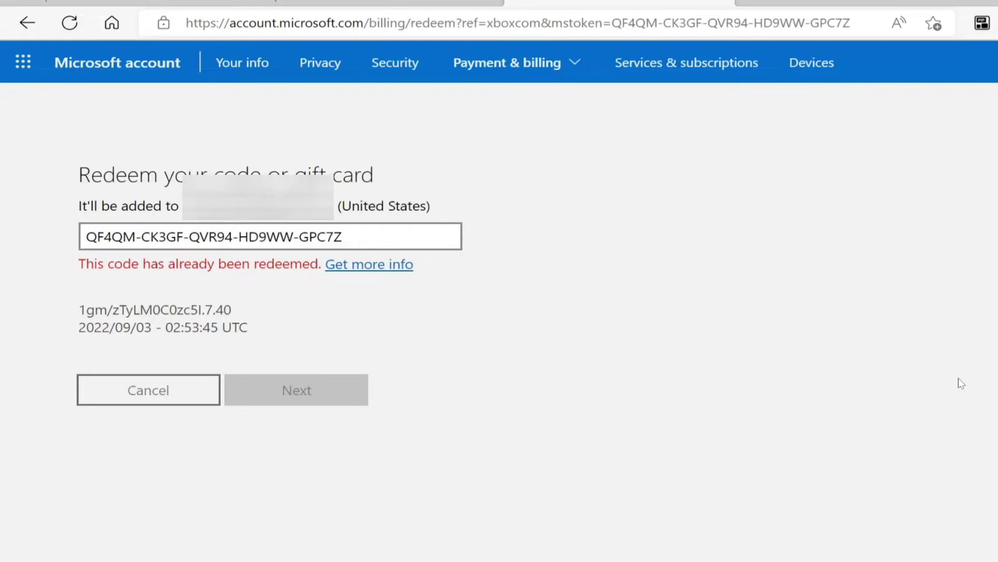
pyautogui.click(428, 3)
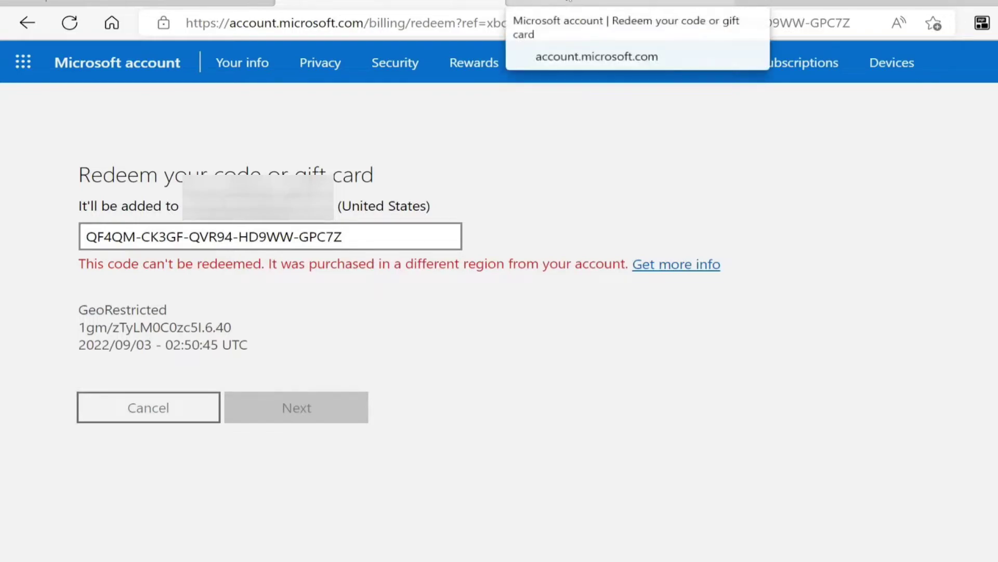
pyautogui.hotkey('ctrl', 'Tab')
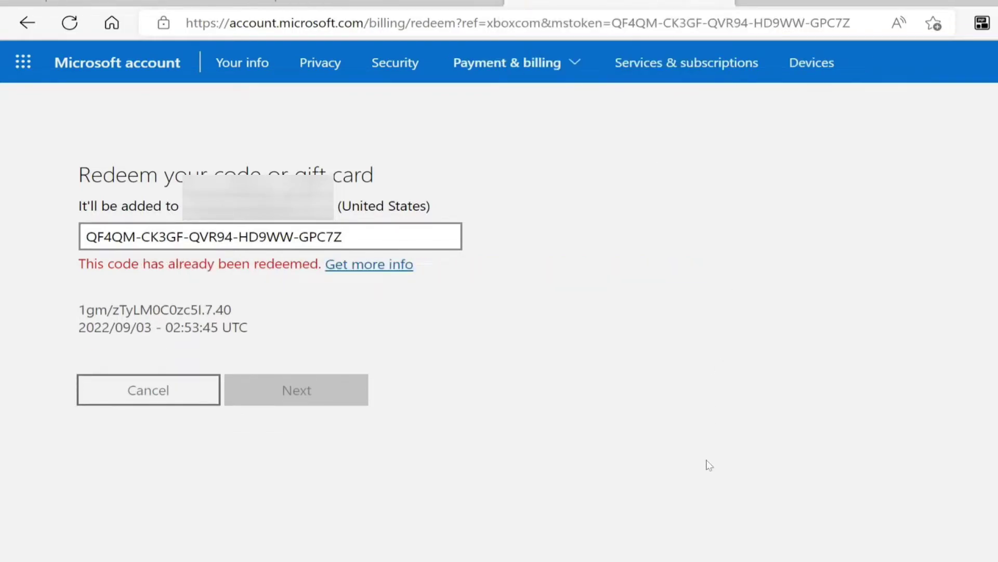
pyautogui.moveTo(620, 561)
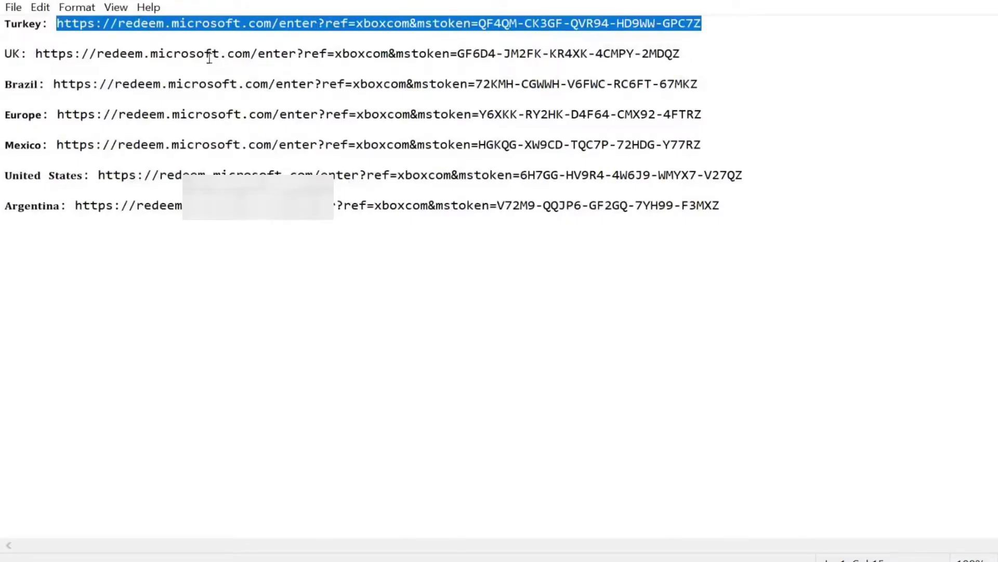
# Select the full UK redeem URL in the Notepad list
pyautogui.moveTo(114, 61); pyautogui.dragTo(37, 54)
pyautogui.hotkey('ctrl', 'c')
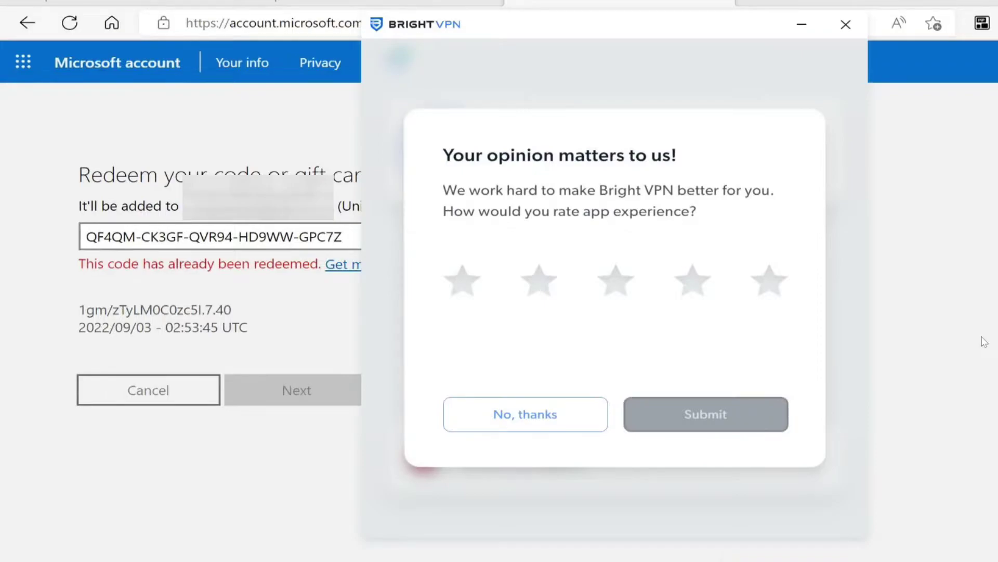
# Decline the Bright VPN rating prompt on the UK connection and hide the VPN window
pyautogui.click(951, 315)
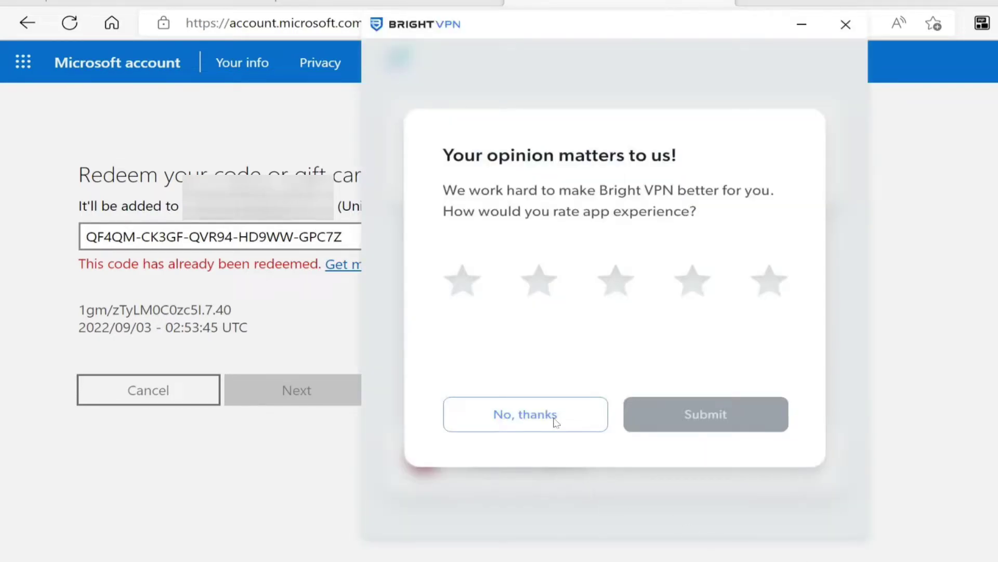
pyautogui.click(554, 424)
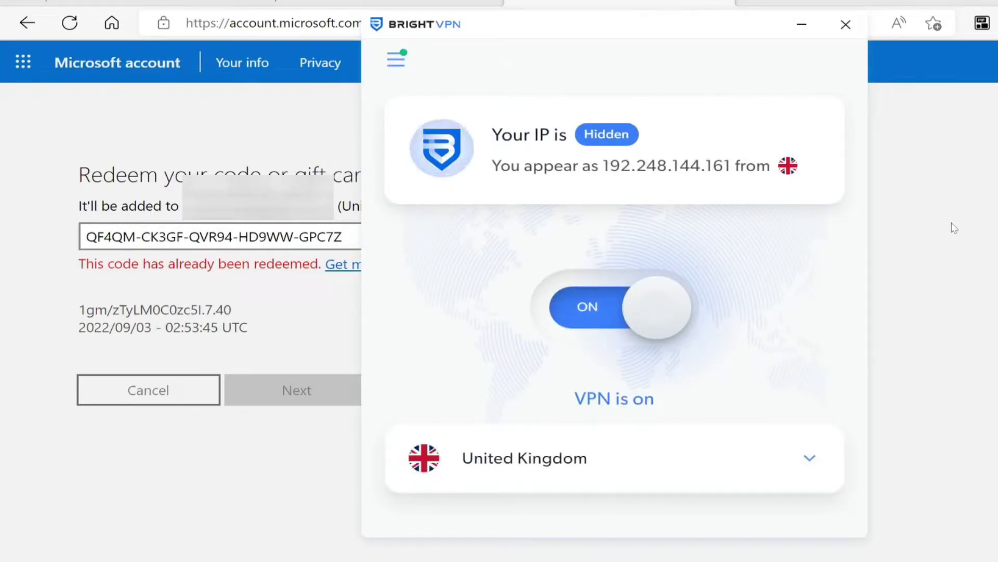
pyautogui.click(751, 2)
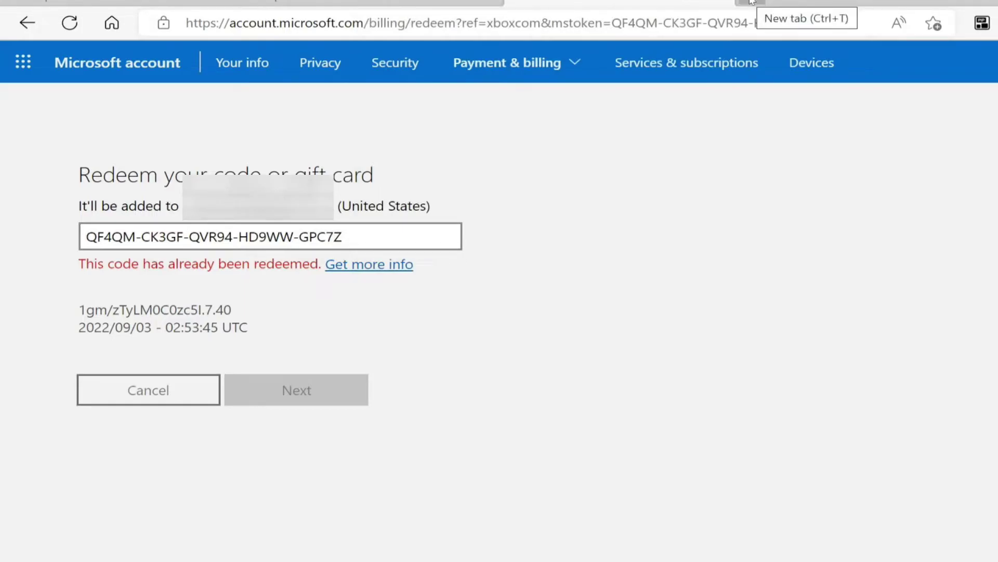
# Load the copied UK redeem link in a new tab, showing the code already redeemed
pyautogui.click(751, 2)
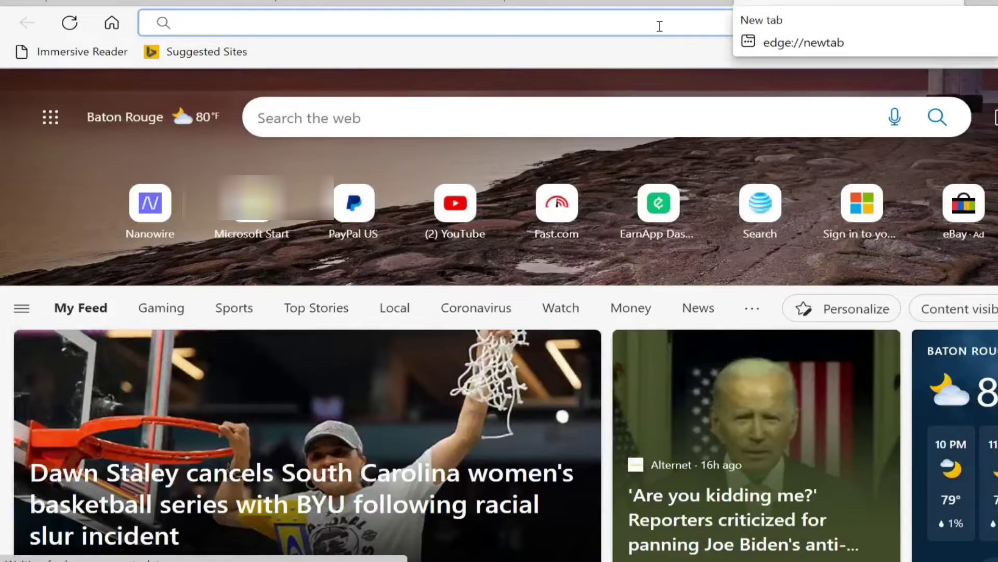
pyautogui.click(660, 26)
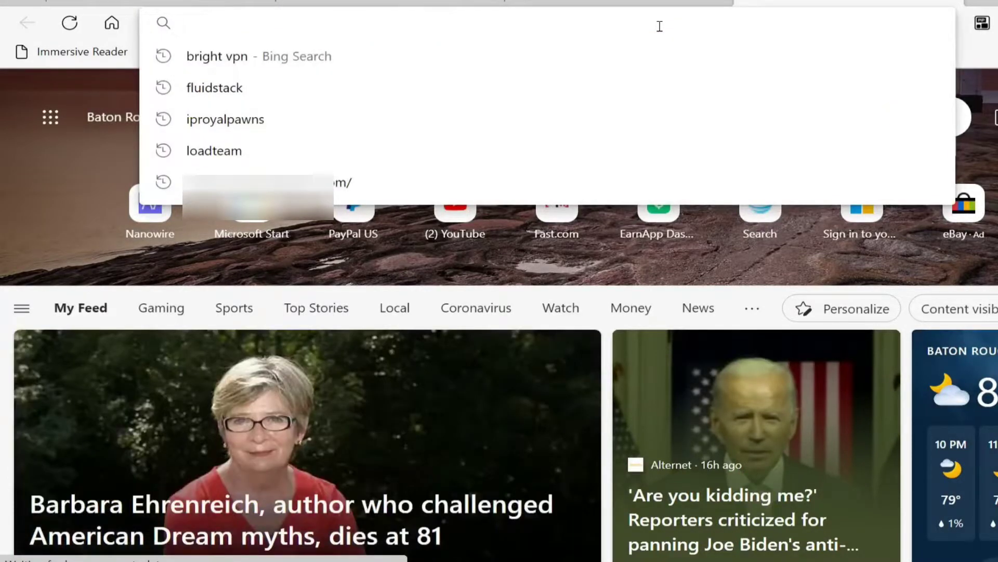
pyautogui.hotkey('ctrl', 'v')
pyautogui.press('Return')
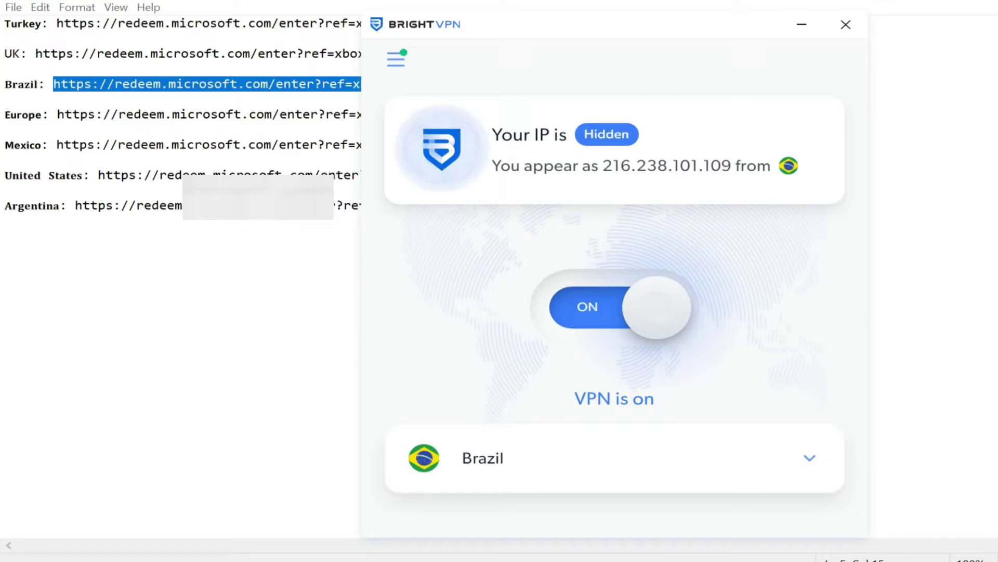
# Load the Brazil redeem link in Edge over the Brazil VPN connection
pyautogui.hotkey('alt', 'Tab')
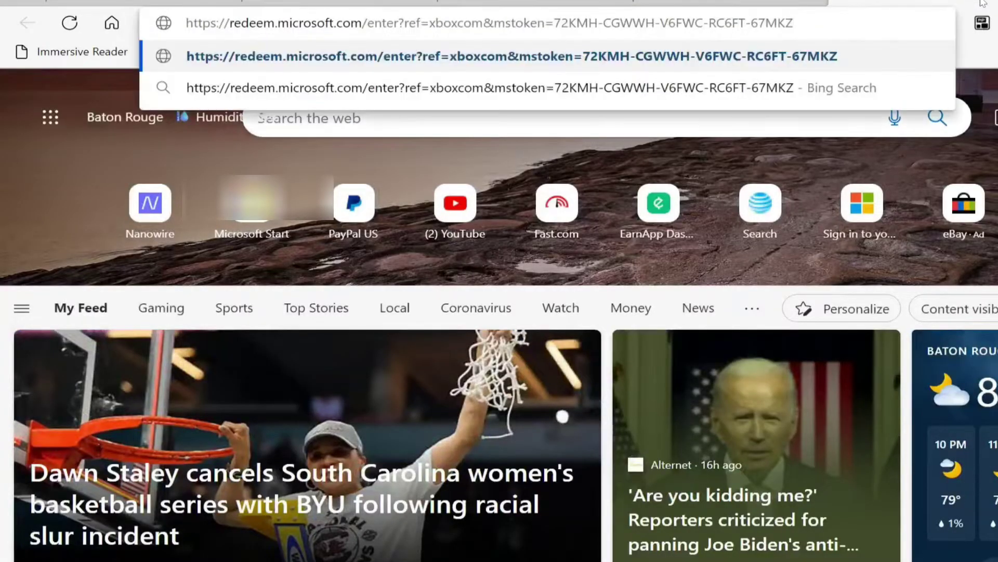
pyautogui.press('Return')
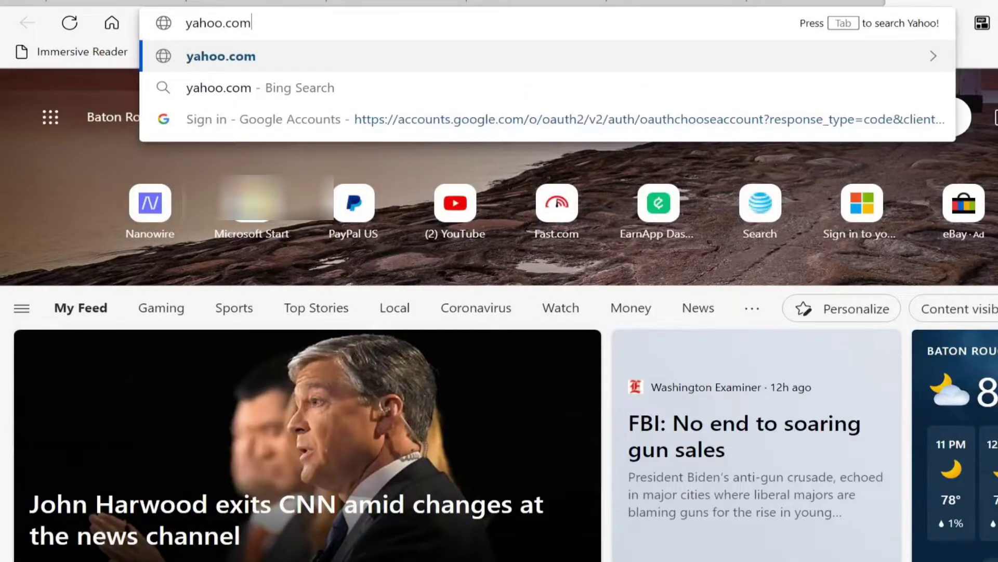
# Load yahoo.com, open a blank tab, and select the whole Europe redeem link in Notepad
pyautogui.press('Return')
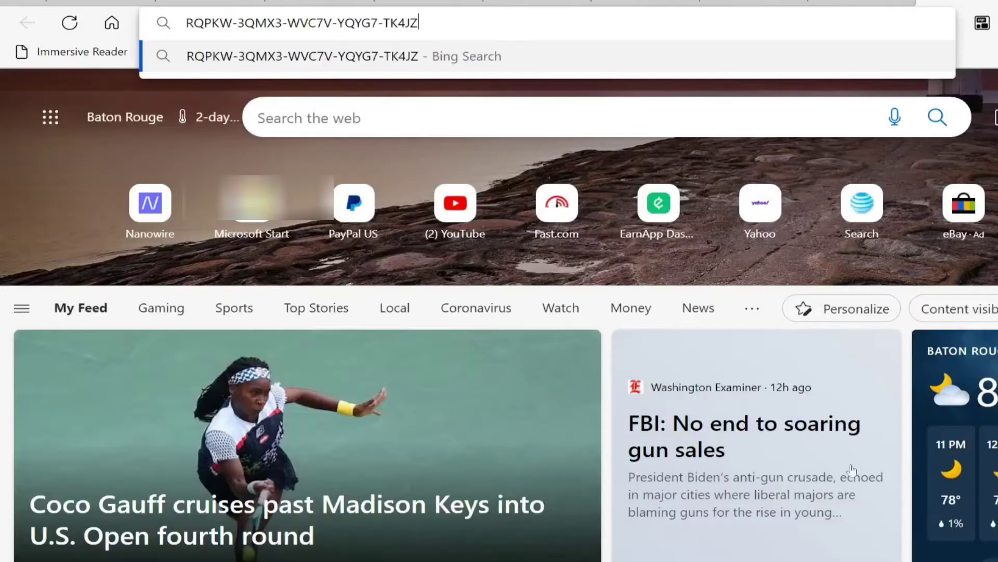
pyautogui.press('Escape')
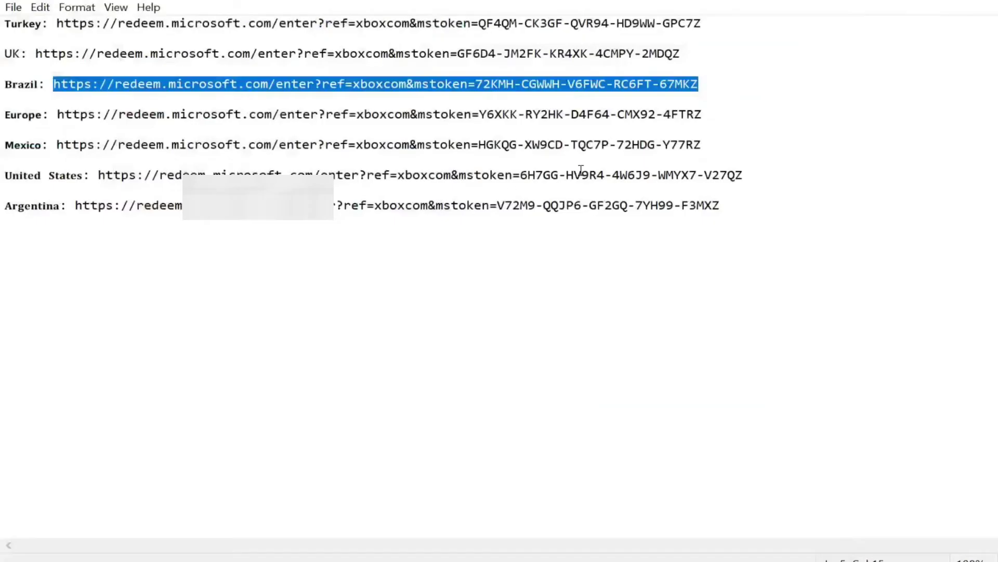
pyautogui.moveTo(703, 116); pyautogui.dragTo(526, 116)
pyautogui.moveTo(279, 101); pyautogui.dragTo(56, 112)
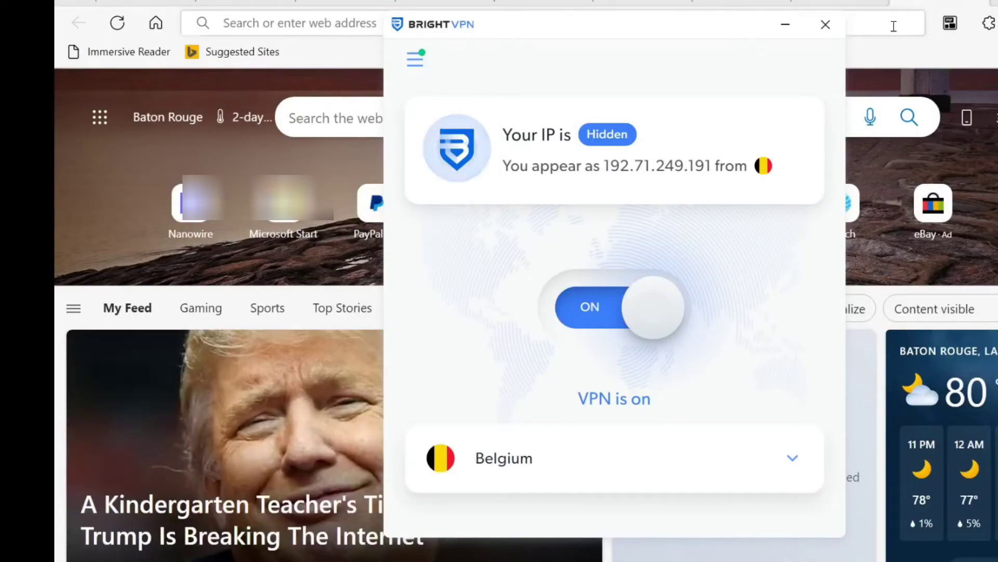
# Paste and load the redeem link, getting the GeoRestricted different-region error, then start a new tab
pyautogui.click(894, 26)
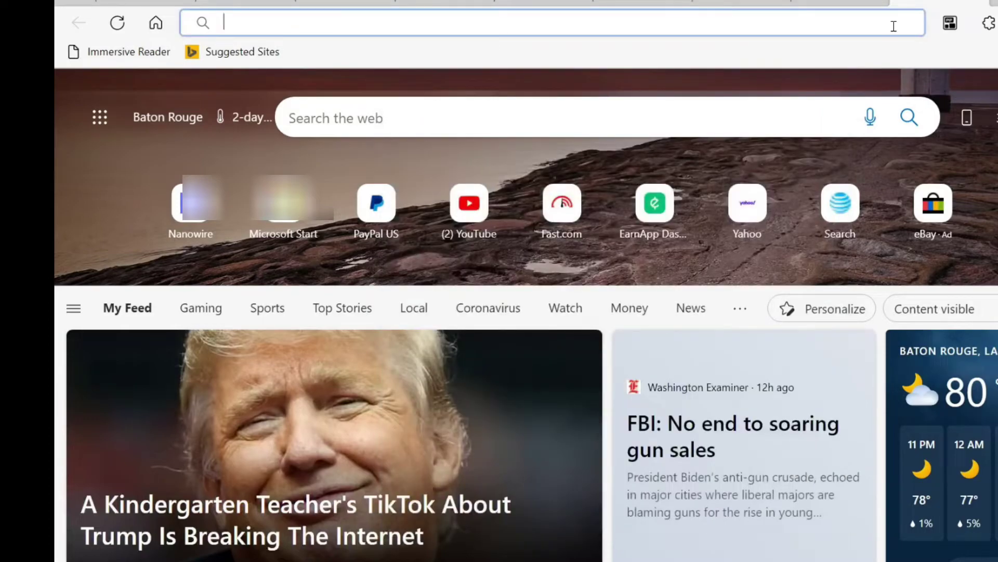
pyautogui.press('Return')
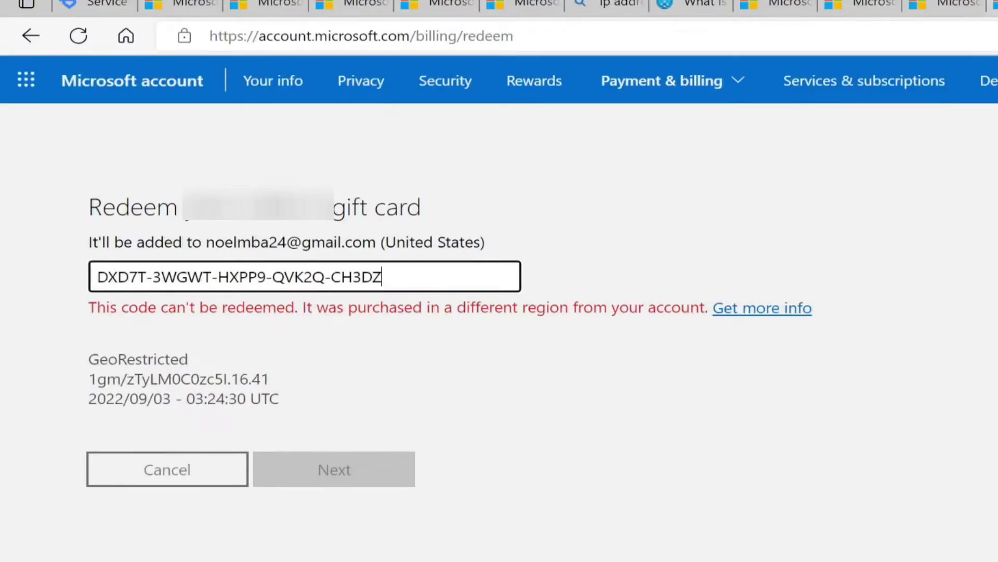
pyautogui.hotkey('ctrl', 't')
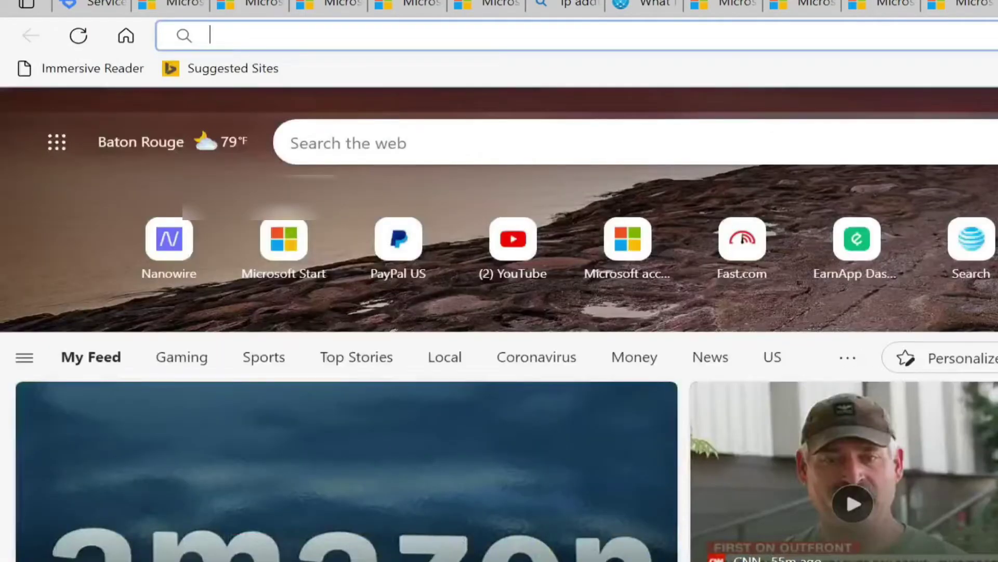
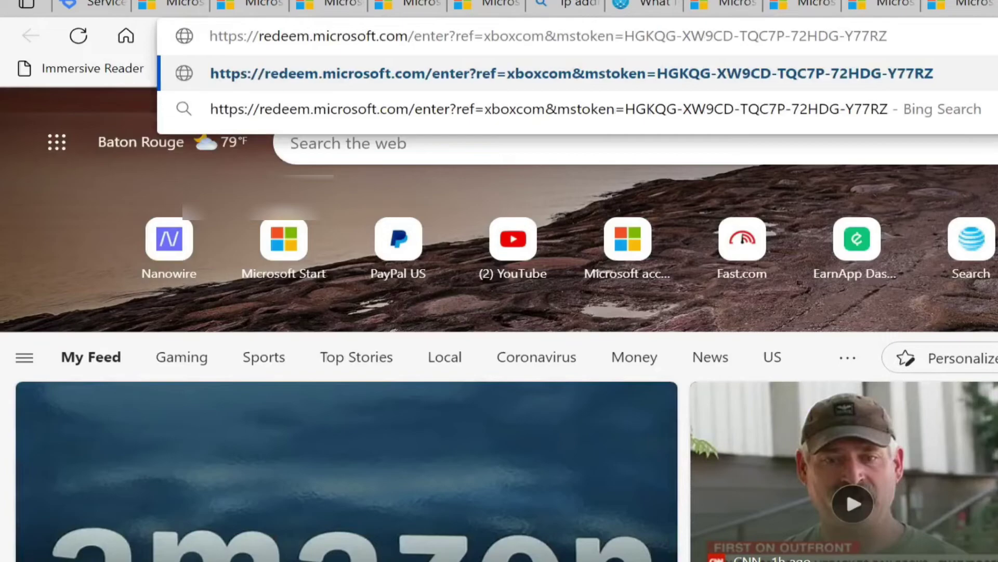
# Paste and load the Mexico redeem link, which reports the code already redeemed
pyautogui.press('Return')
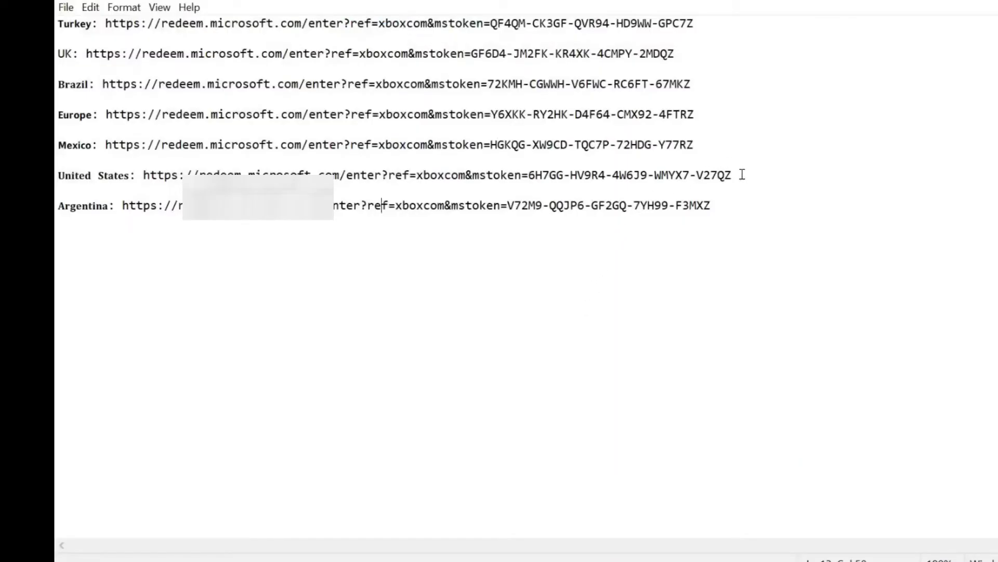
# Select the United States redeem link in Notepad and return to the Edge redeem page
pyautogui.moveTo(732, 176); pyautogui.dragTo(144, 175)
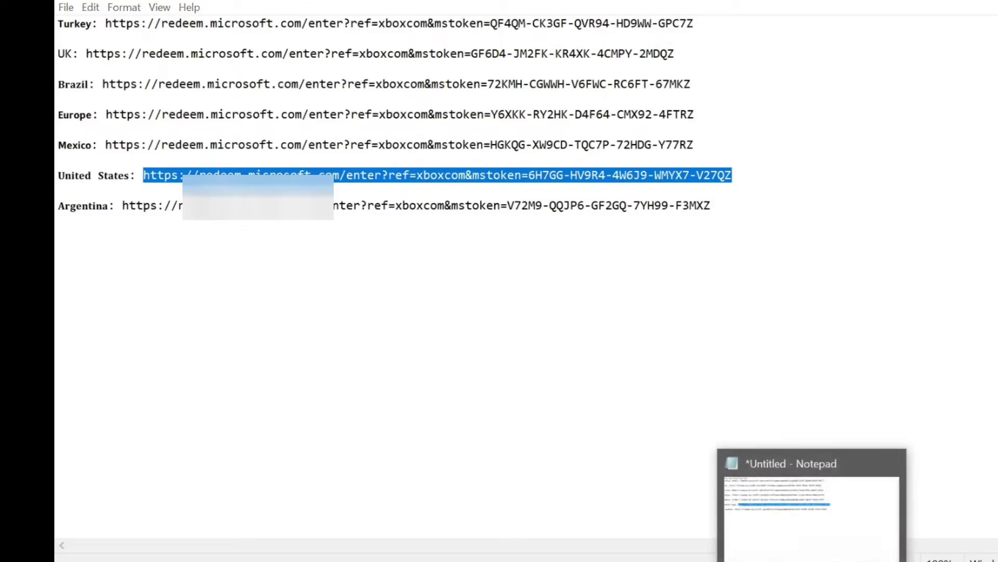
pyautogui.hotkey('alt', 'Tab')
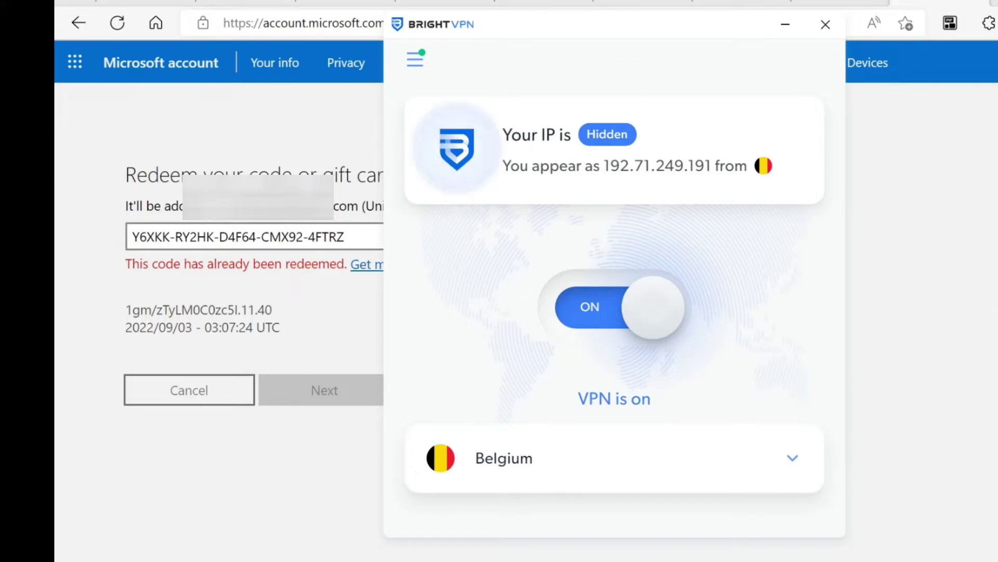
# Reconnect Bright VPN through the United States instead of Belgium
pyautogui.click(994, 268)
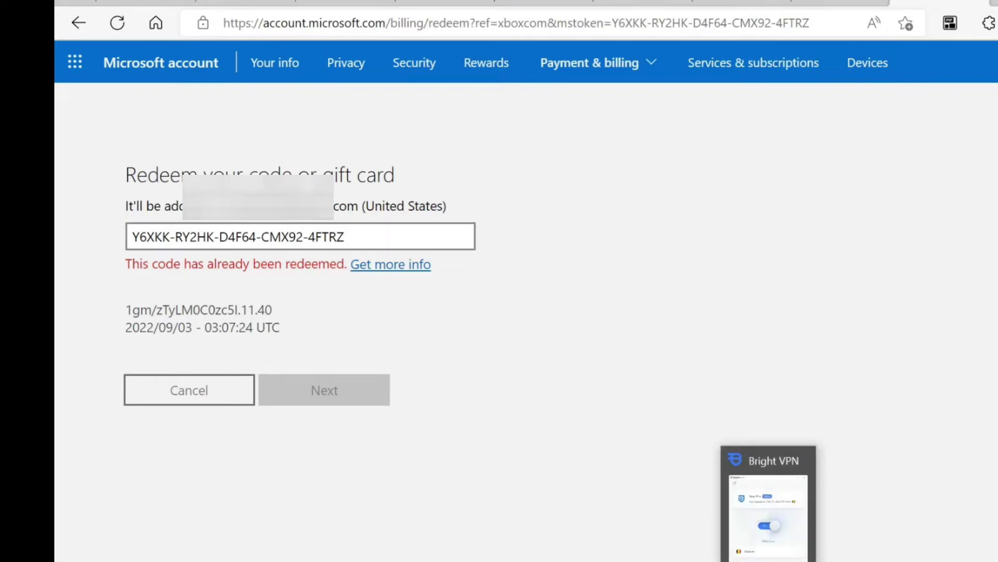
pyautogui.click(769, 499)
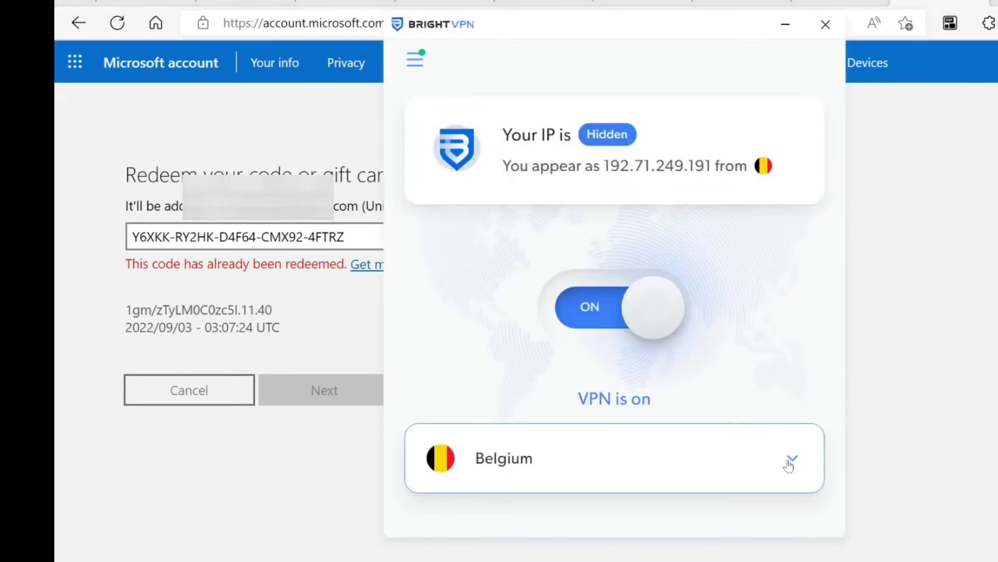
pyautogui.click(789, 457)
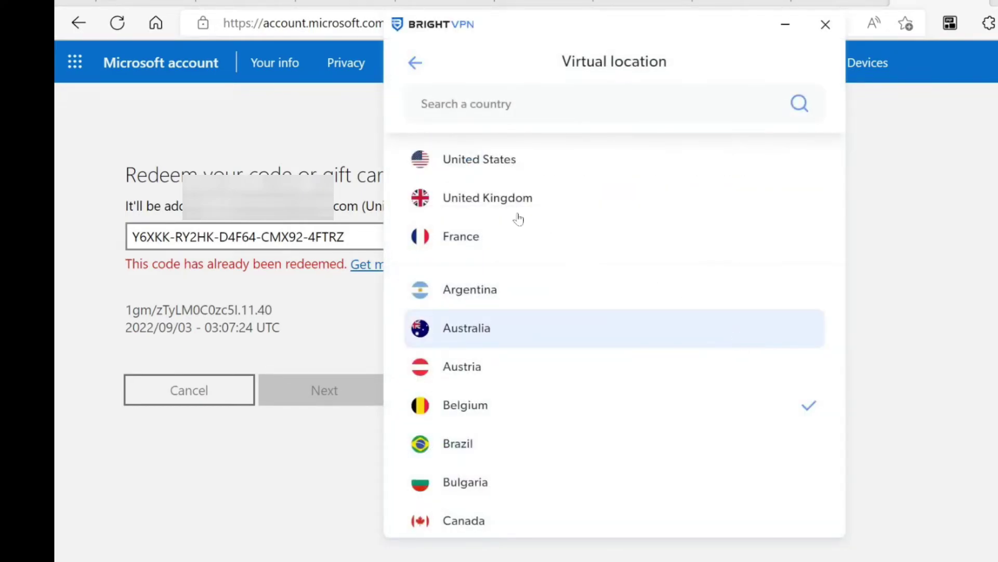
pyautogui.click(513, 167)
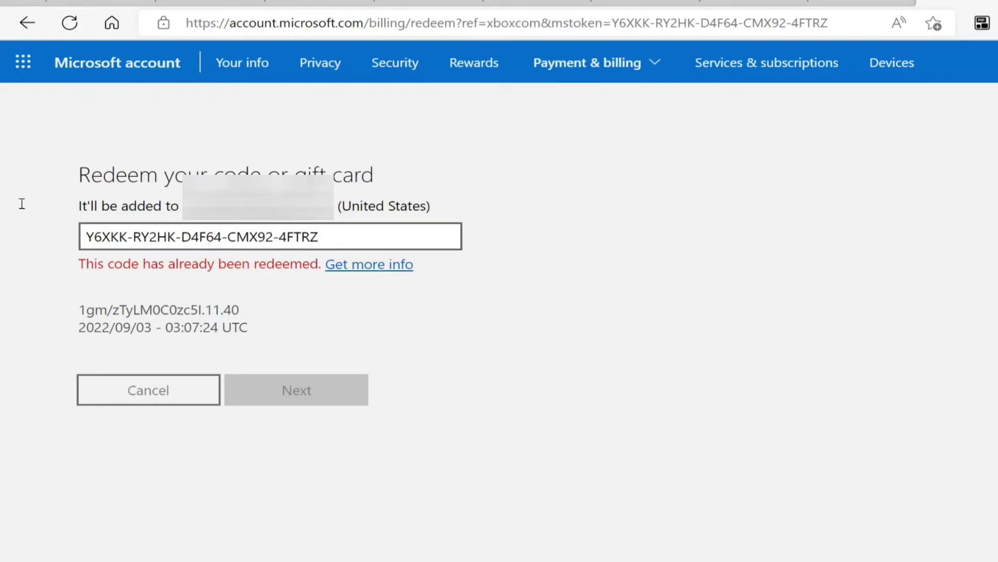
# Clear and re-paste the Europe code in the redeem field to recheck it, then empty the field
pyautogui.tripleClick(222, 224)
pyautogui.hotkey('ctrl', 'c')
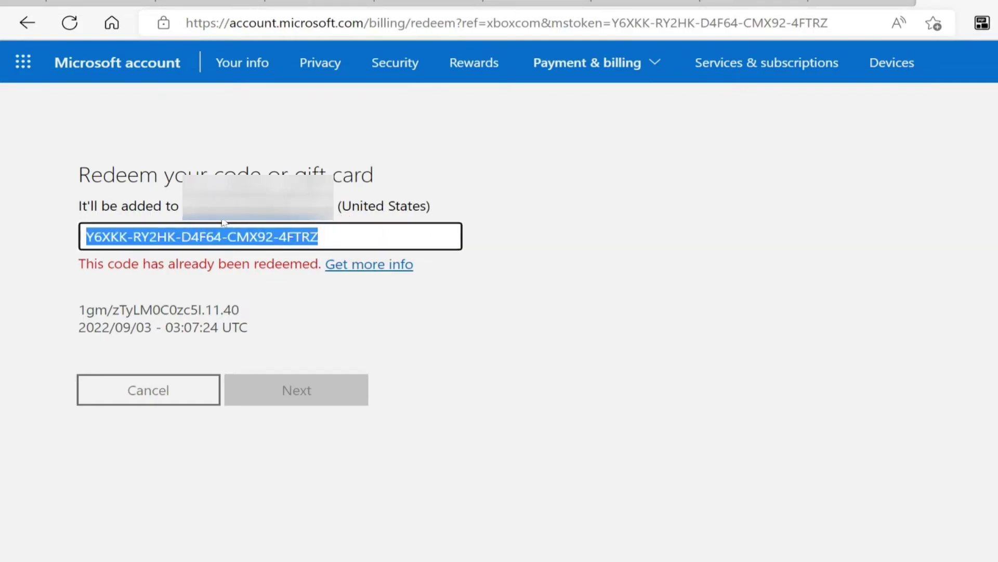
pyautogui.press('BackSpace')
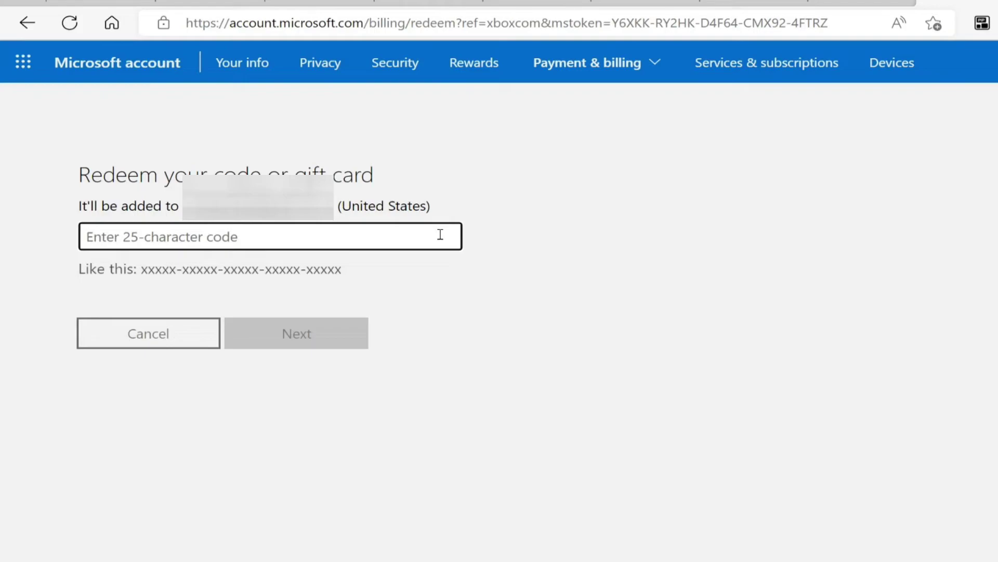
pyautogui.hotkey('ctrl', 'v')
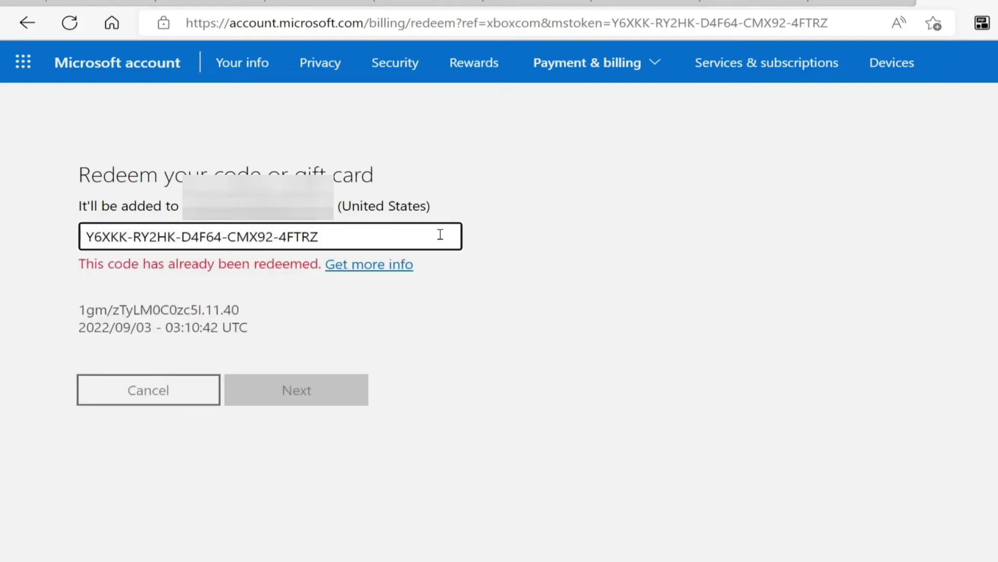
pyautogui.hotkey('ctrl', 'a')
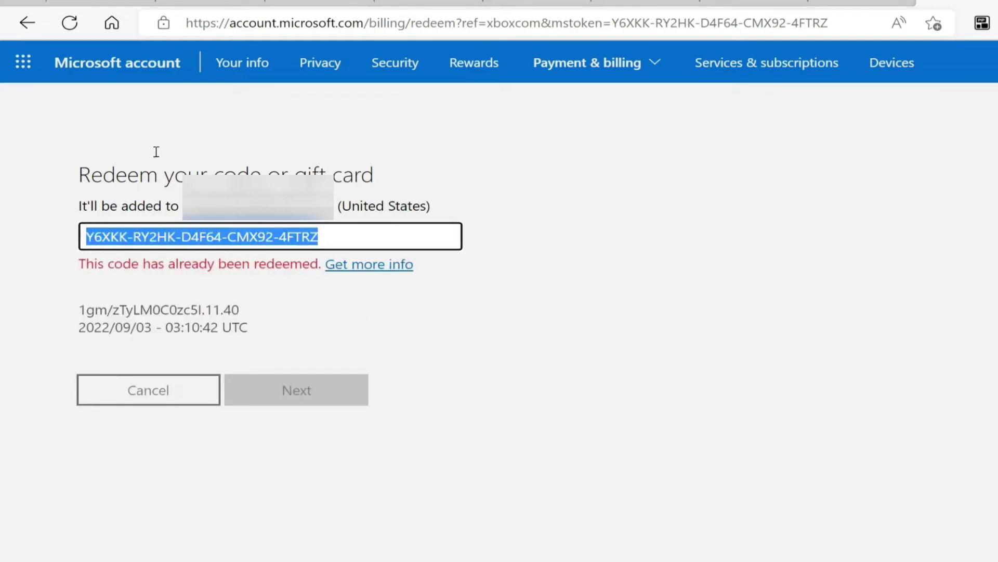
pyautogui.press('BackSpace')
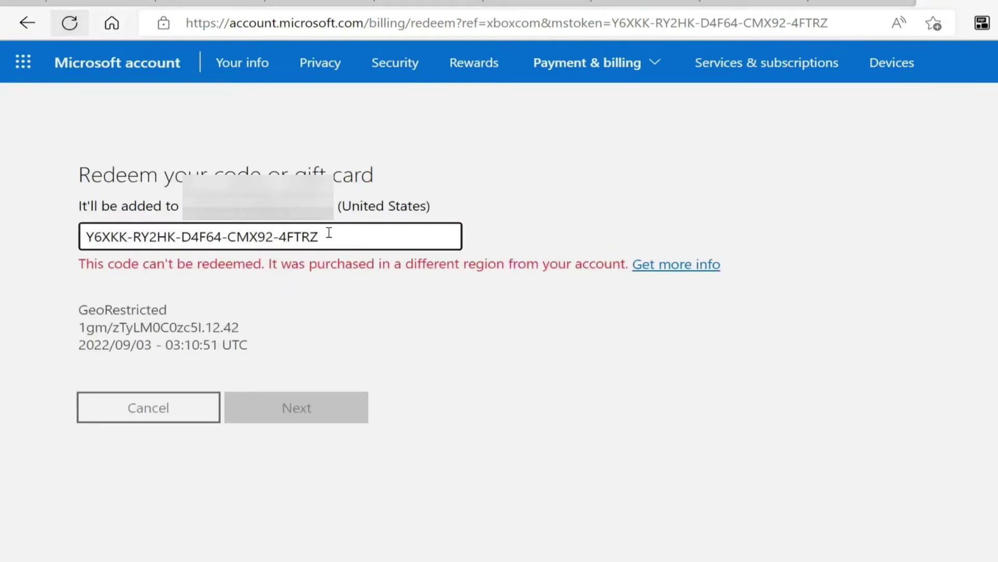
pyautogui.hotkey('ctrl', 'a')
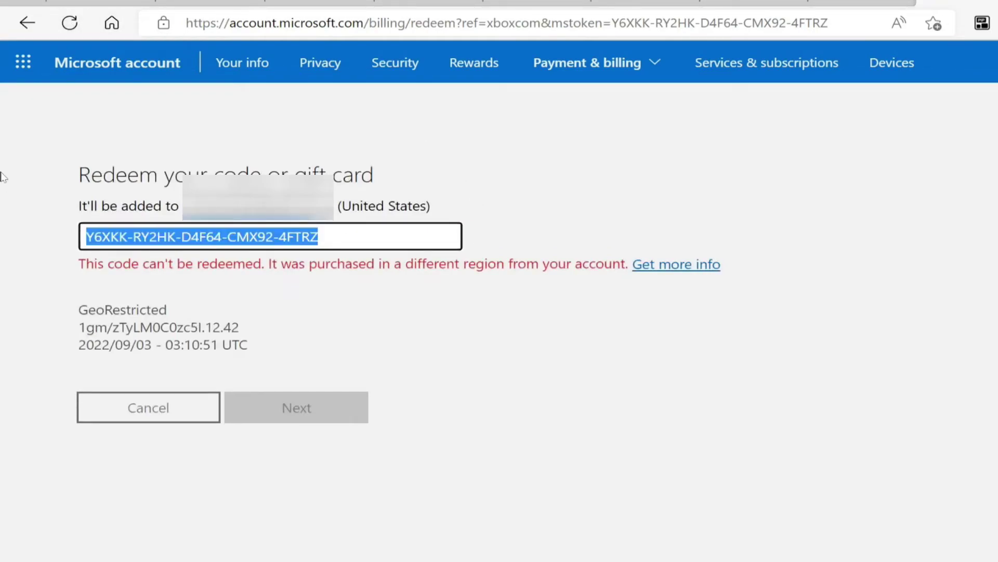
pyautogui.hotkey('ctrl', 'x')
pyautogui.hotkey('ctrl', 'v')
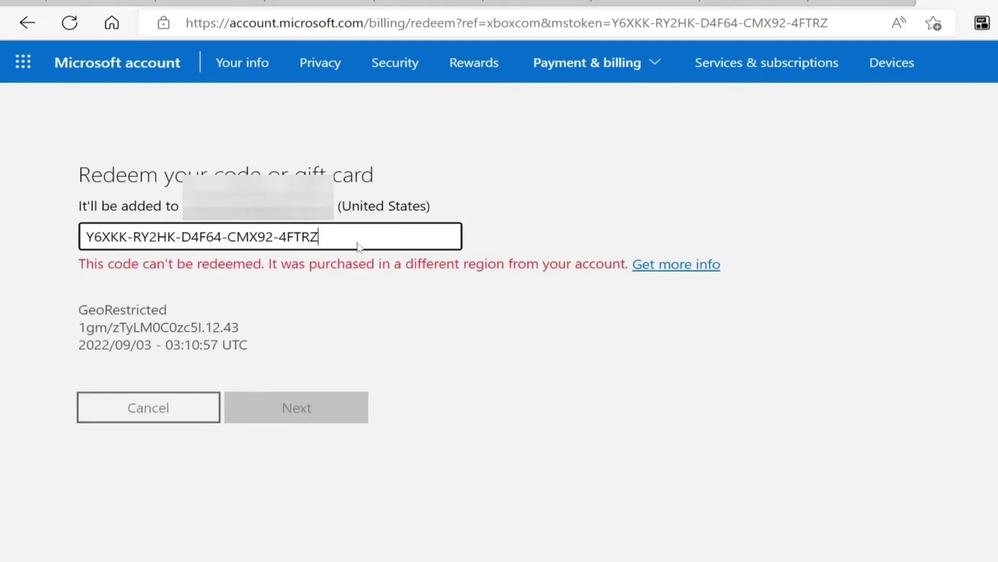
pyautogui.hotkey('ctrl', 'a')
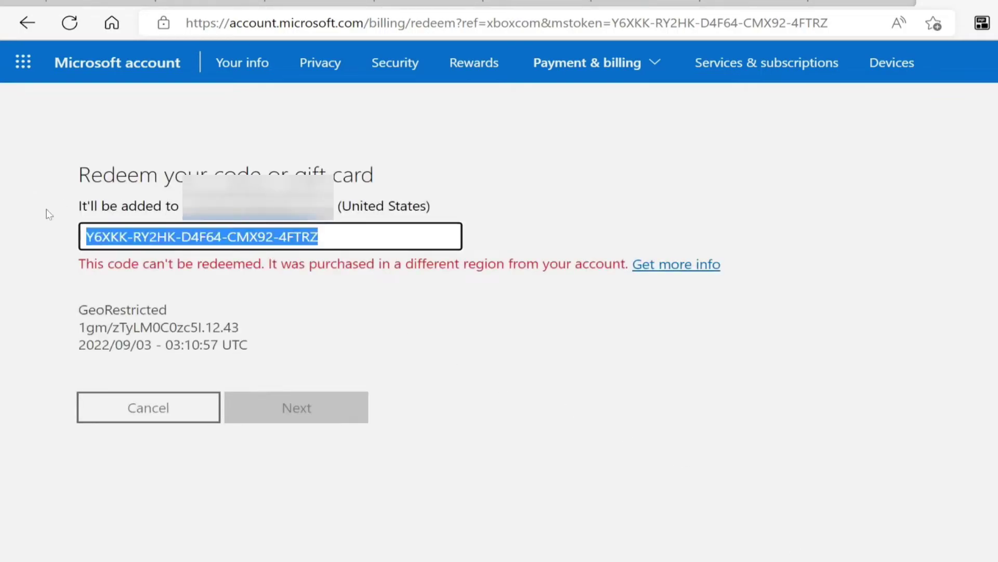
pyautogui.hotkey('ctrl', 'x')
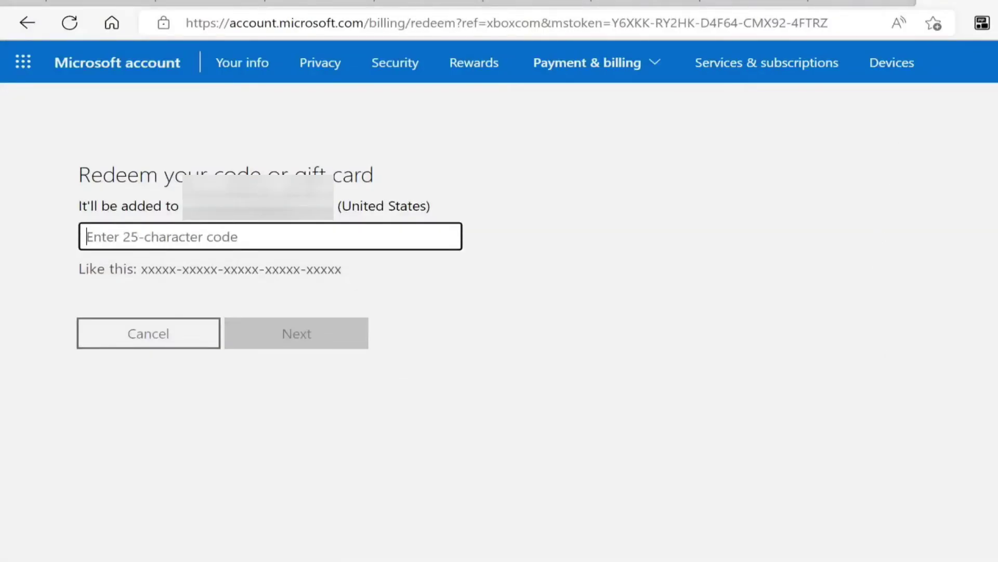
# Load the United States redeem link in a new tab, which reports the code already redeemed
pyautogui.hotkey('ctrl', 't')
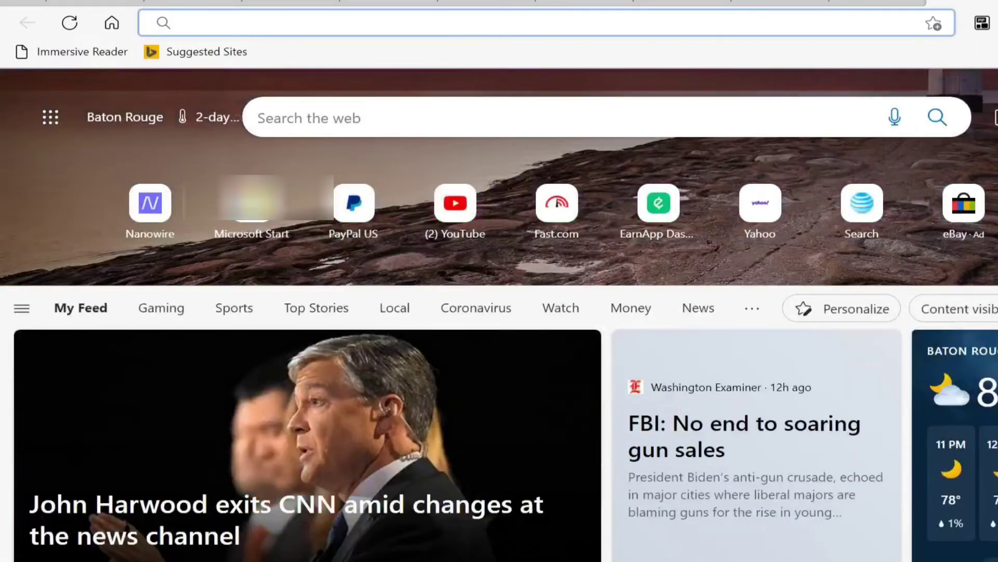
pyautogui.hotkey('ctrl', 'v')
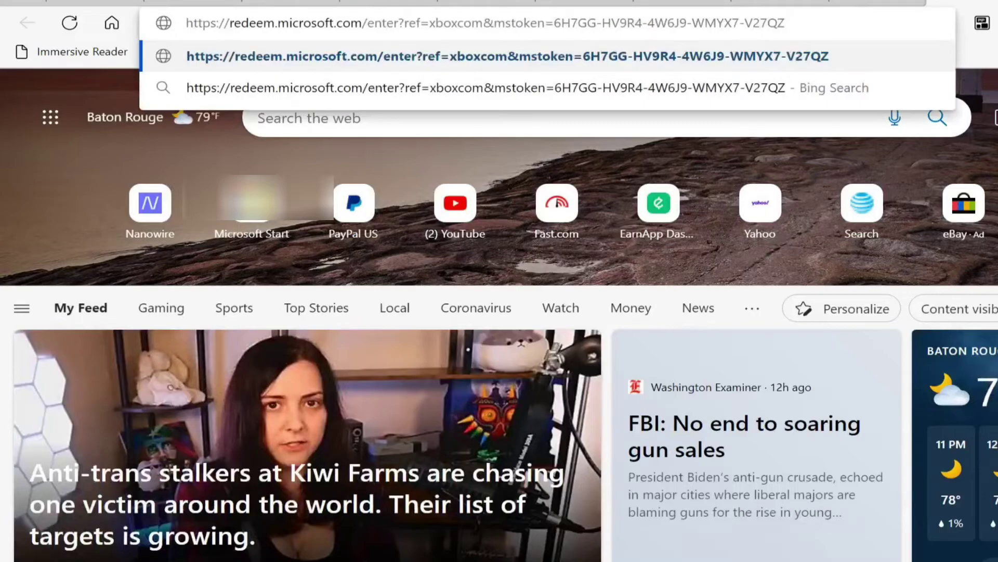
pyautogui.press('Return')
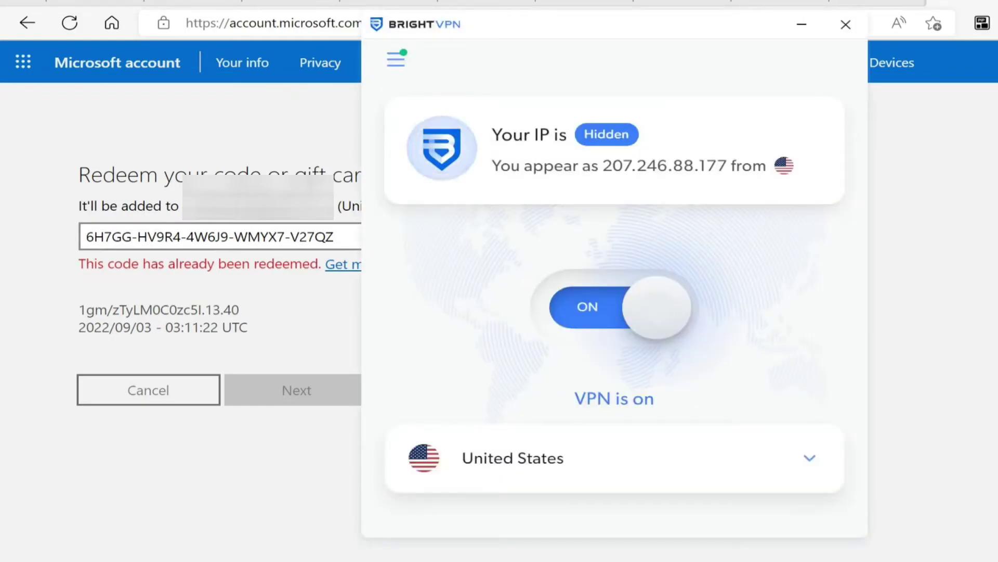
# Switch Bright VPN's virtual location from United States to Argentina and close its window
pyautogui.click(815, 513)
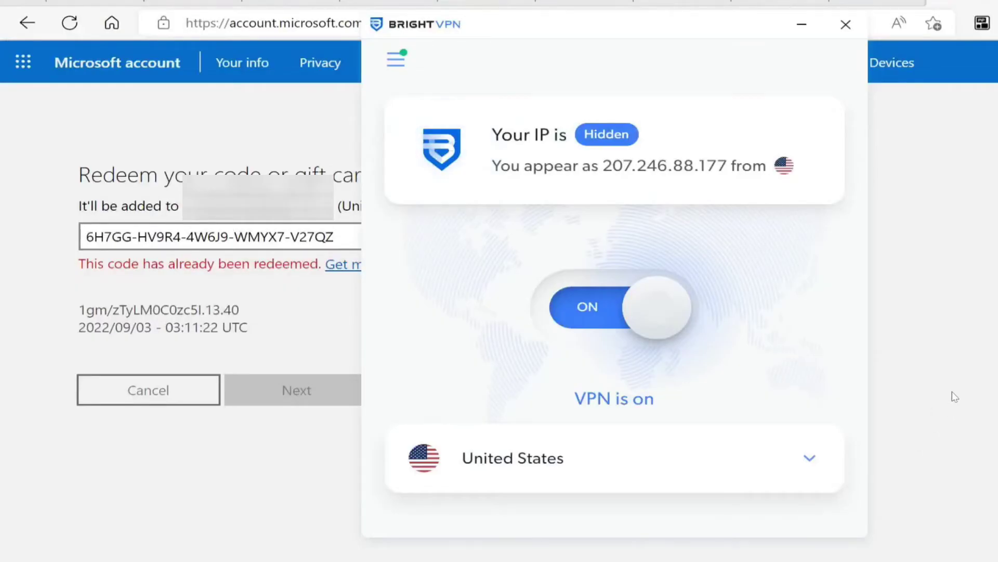
pyautogui.click(815, 463)
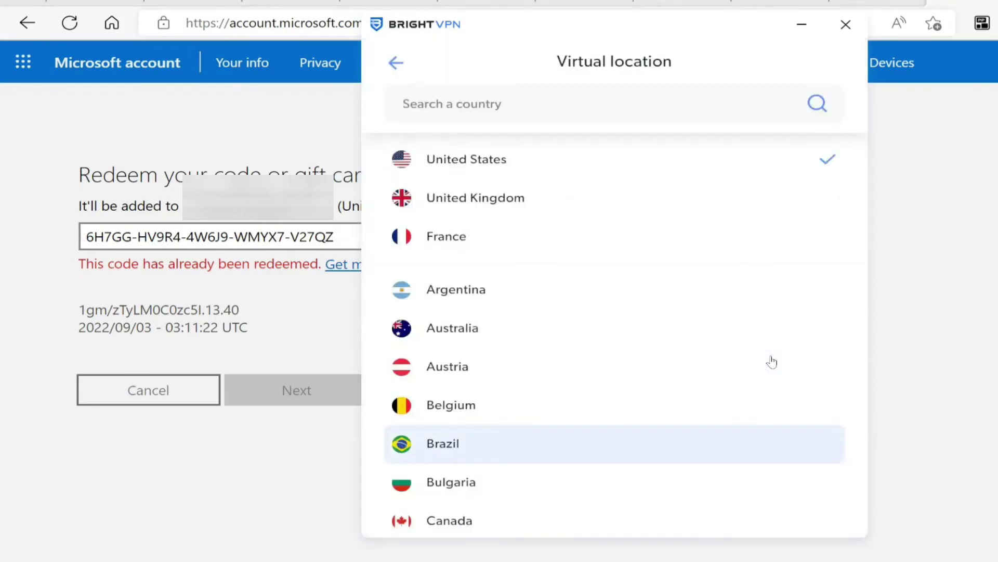
pyautogui.scroll(-6, 772, 363)
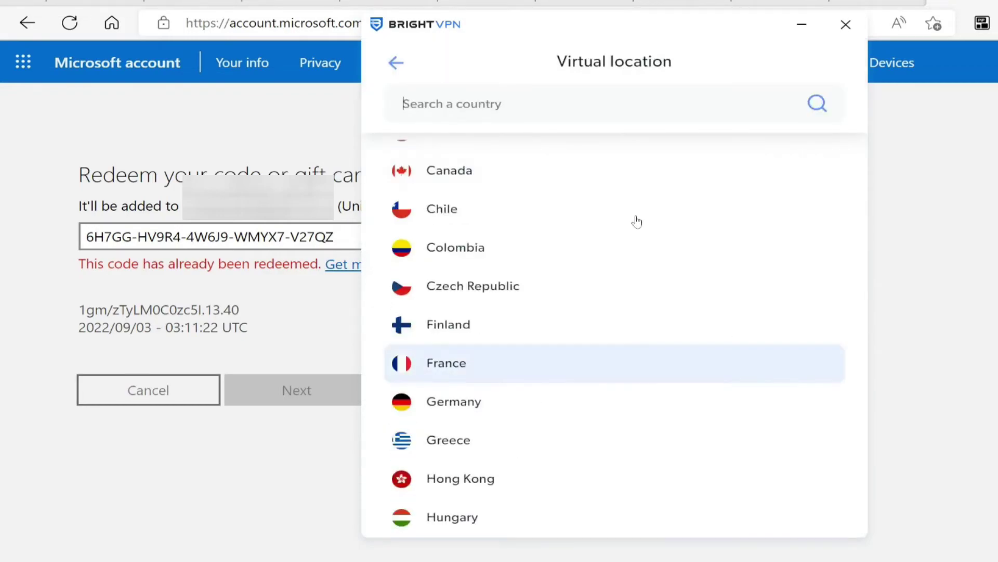
pyautogui.scroll(7, 634, 221)
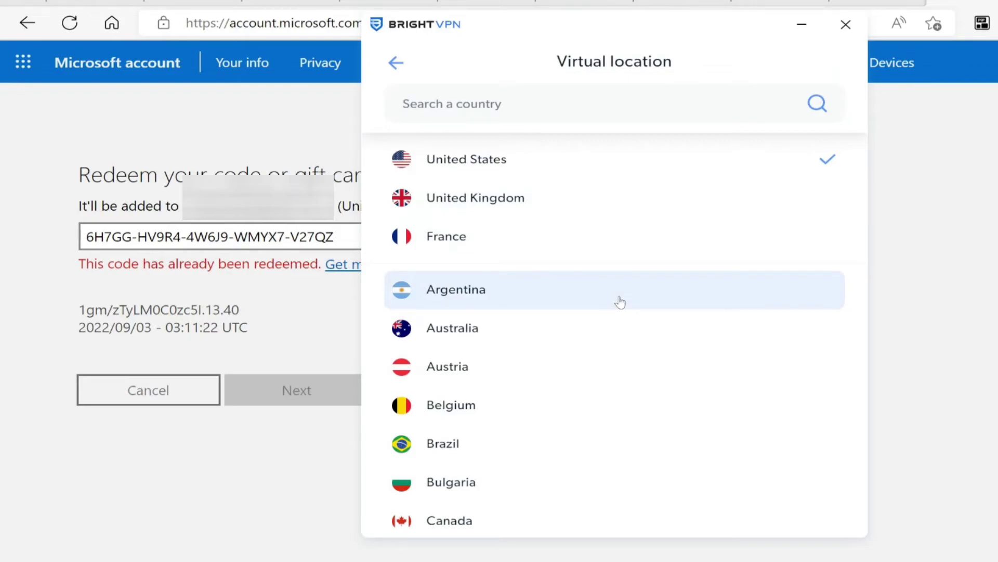
pyautogui.click(620, 302)
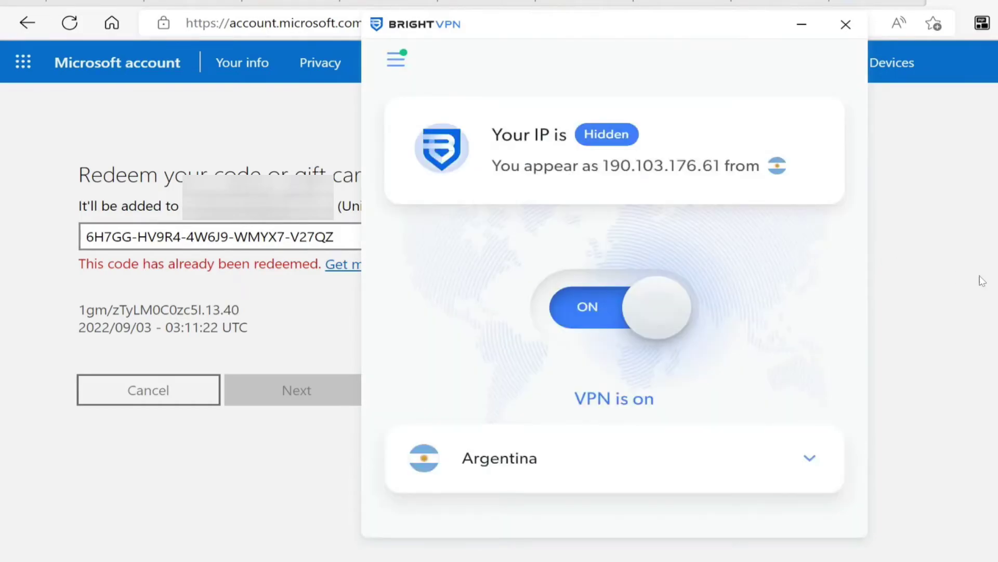
pyautogui.click(974, 92)
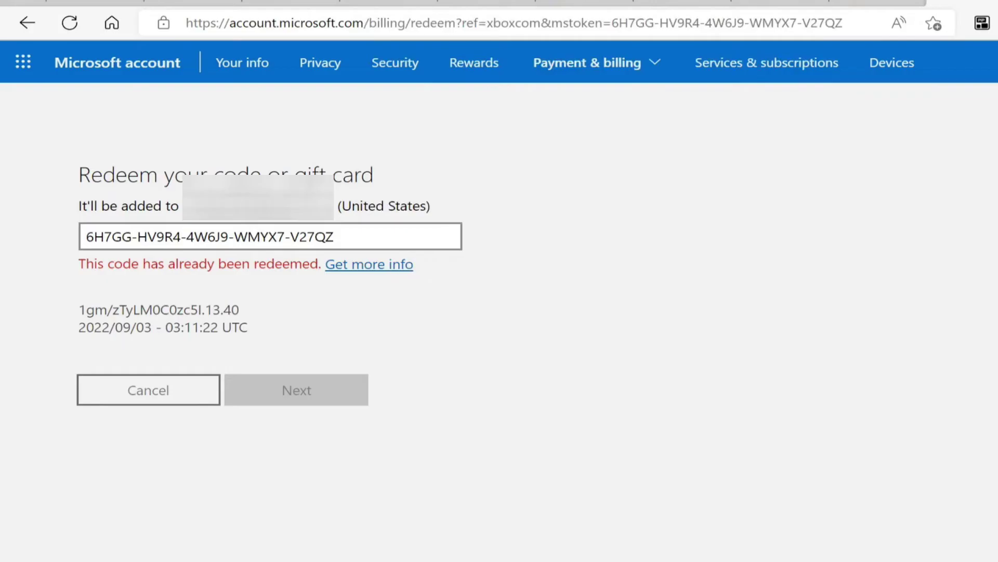
# Retest the United States redeem link over Argentina, which rejects it as a different-region purchase
pyautogui.hotkey('alt', 'Tab')
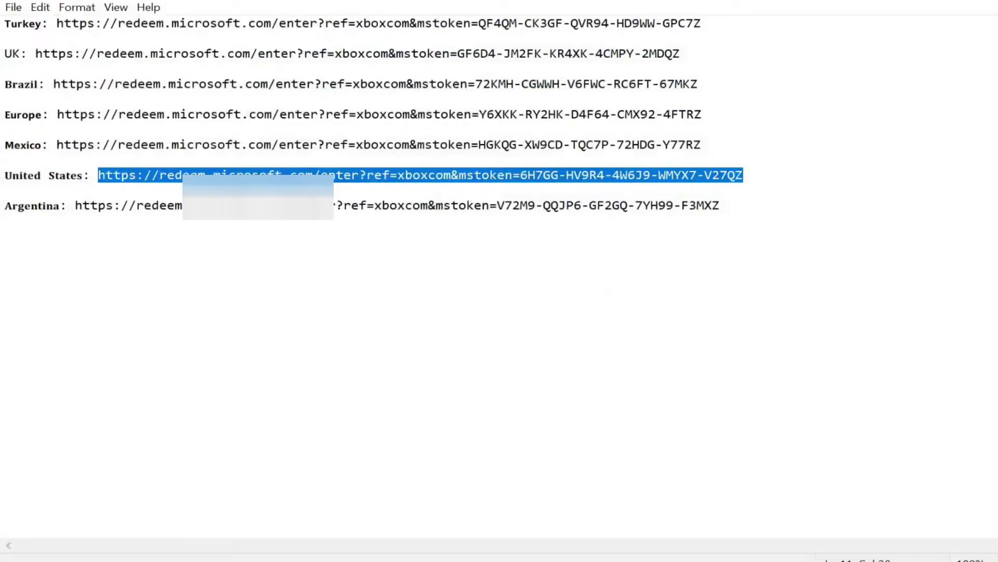
pyautogui.hotkey('alt', 'Tab')
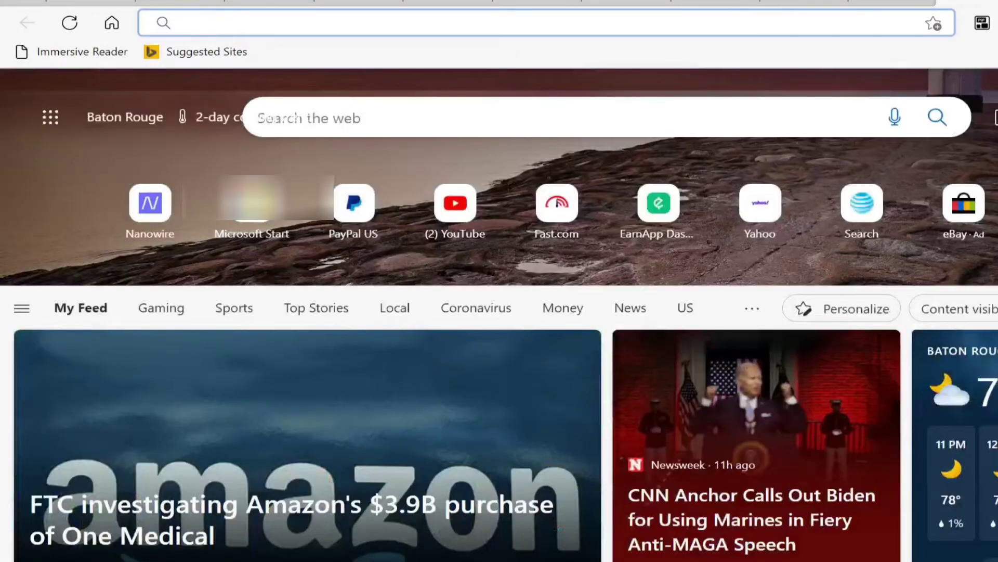
pyautogui.hotkey('ctrl', 'v')
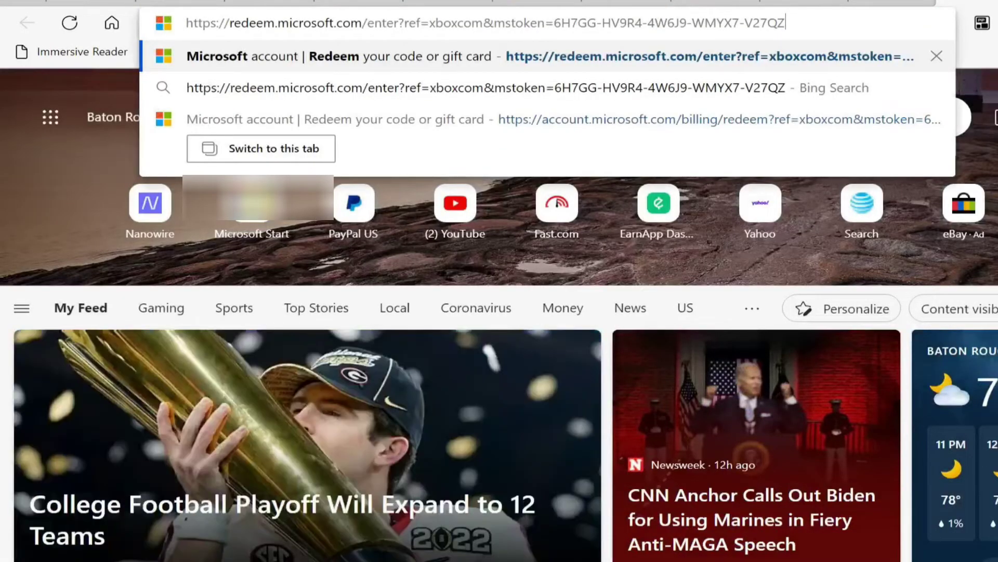
pyautogui.press('Return')
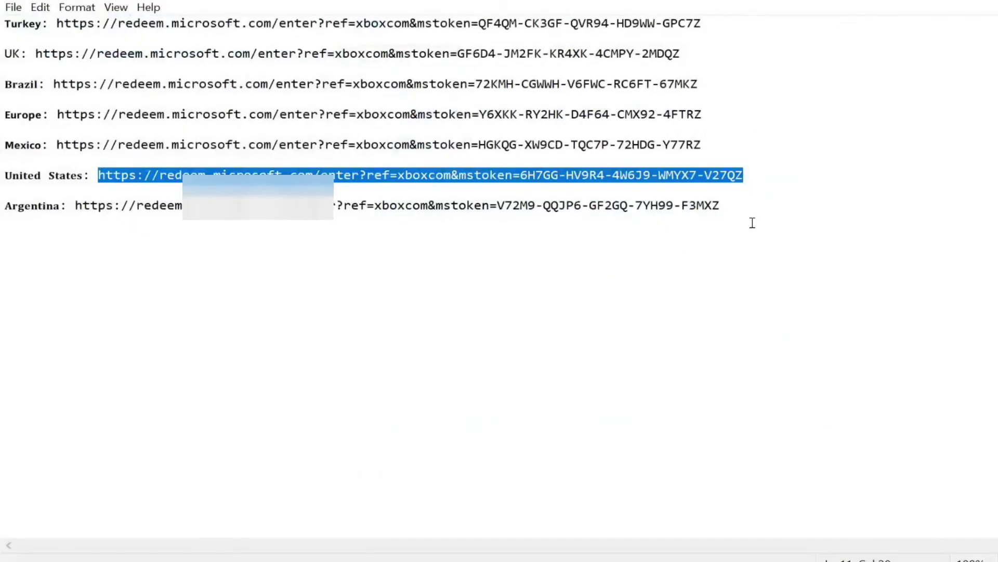
# Select and copy the Argentina redeem link from the Notepad list of regional links
pyautogui.press('Down')
pyautogui.press('Down')
pyautogui.press('End')
pyautogui.hotkey('shift', 'Up')
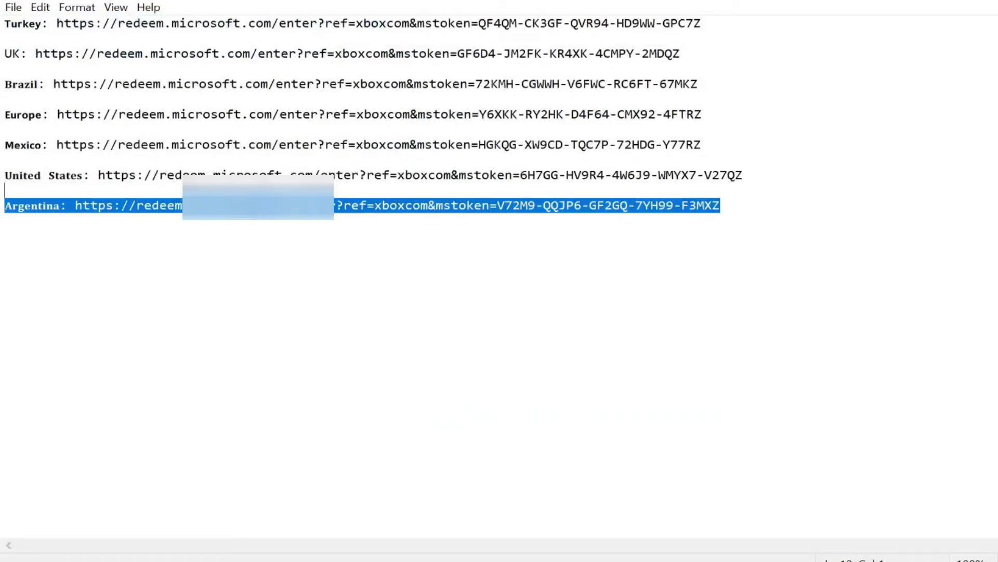
pyautogui.keyDown('shift'); pyautogui.click(77, 205); pyautogui.keyUp('shift')
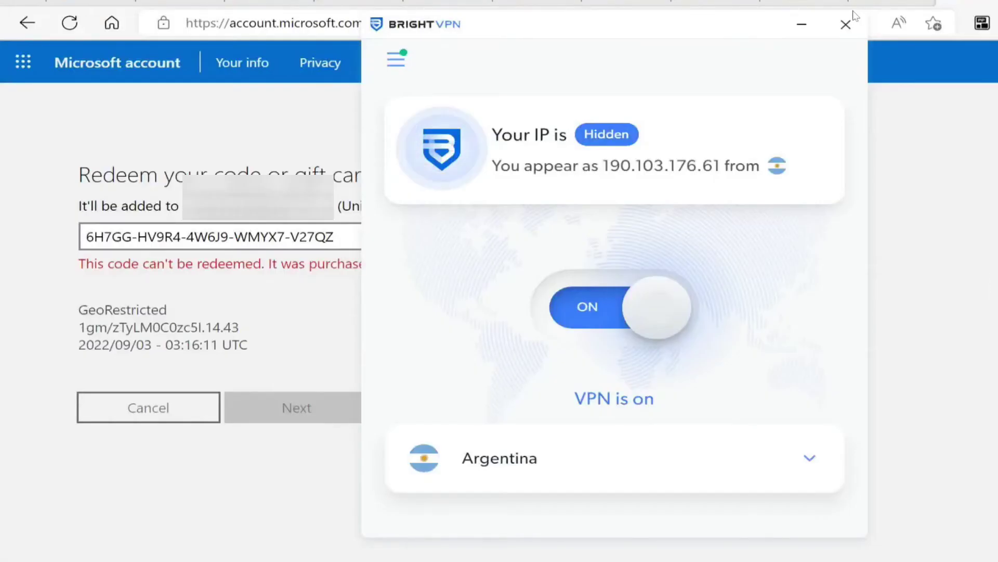
# Put away the Bright VPN window and paste the Argentina redeem link into a new Edge tab
pyautogui.click(853, 14)
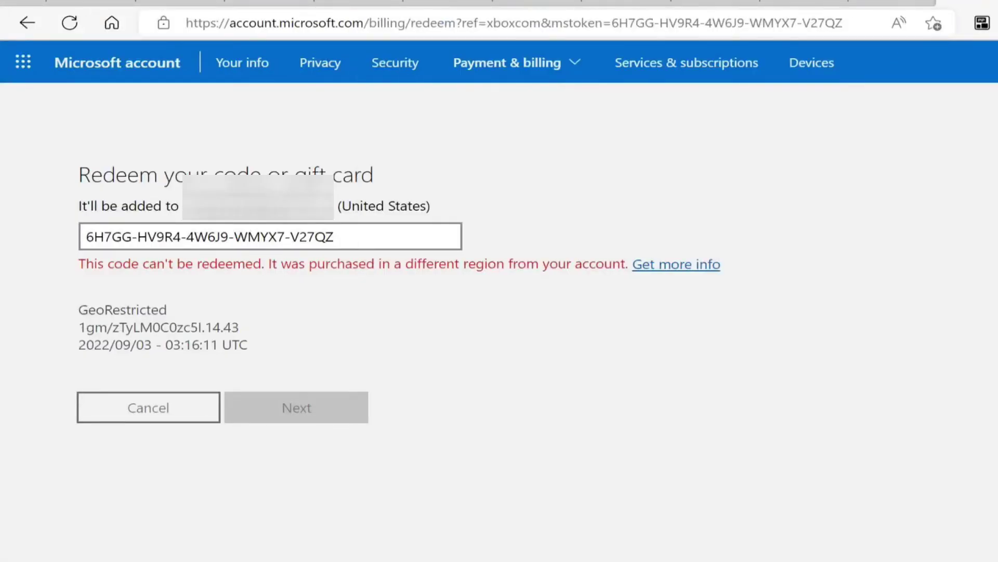
pyautogui.hotkey('ctrl', 't')
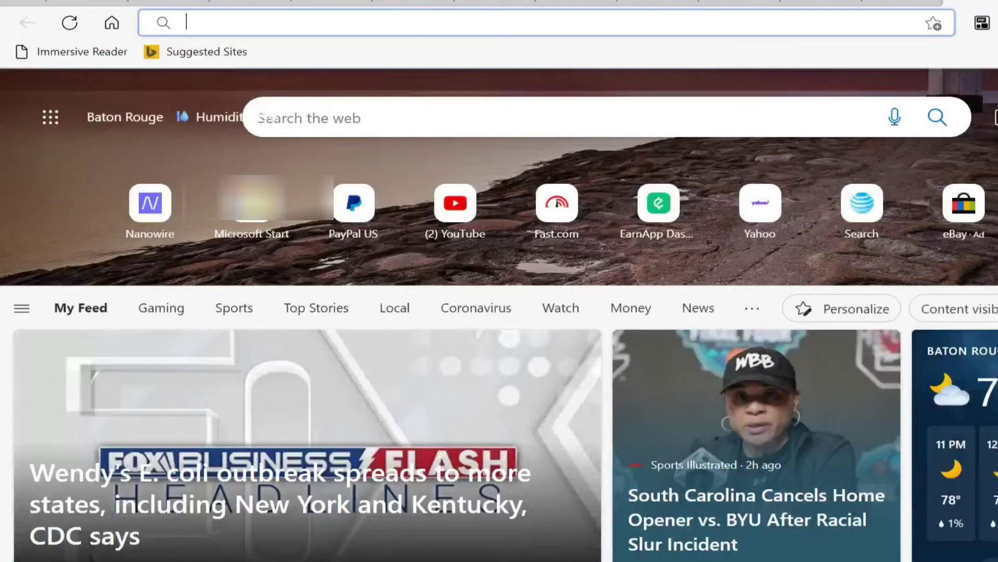
pyautogui.hotkey('ctrl', 'v')
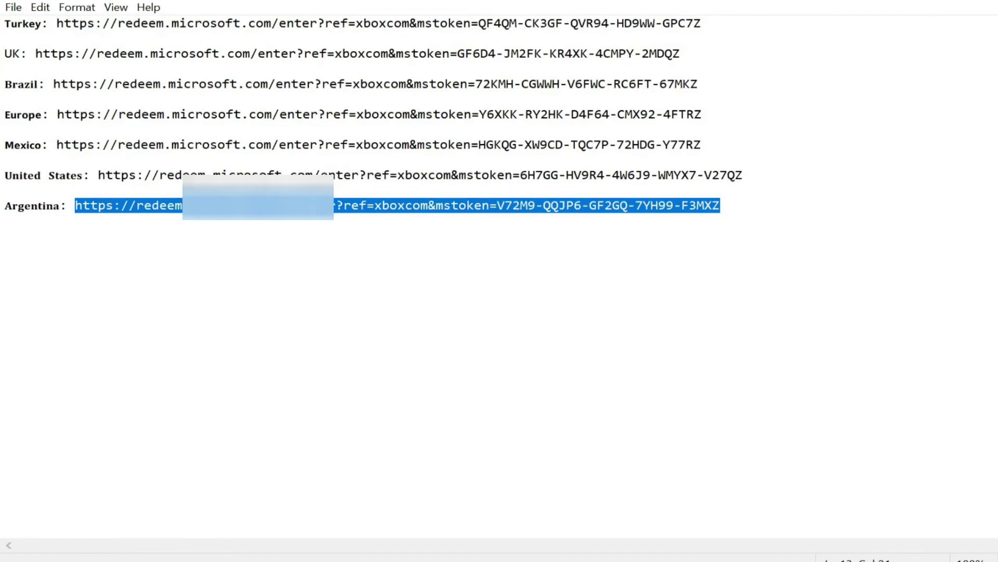
pyautogui.moveTo(877, 449)
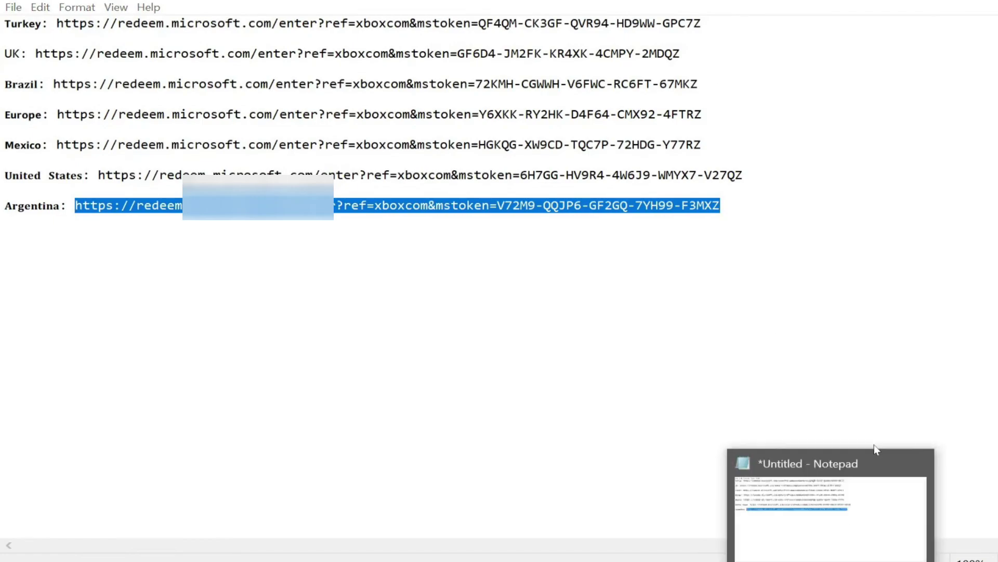